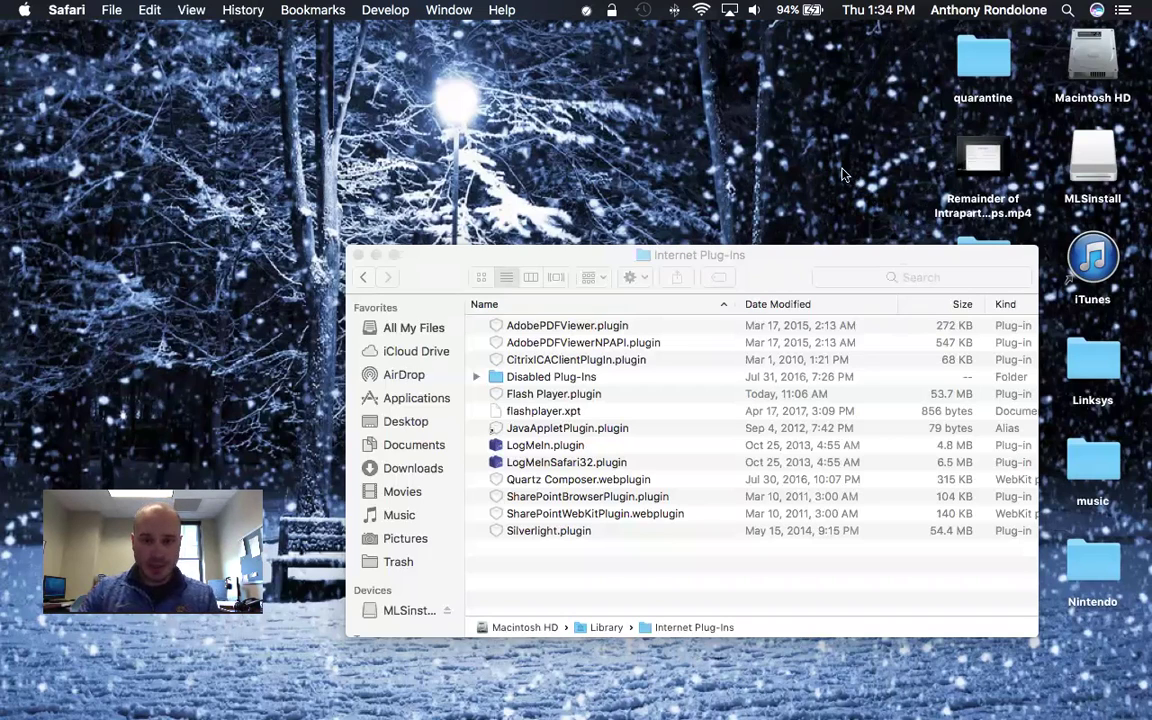
- Bring Safari to the front over the Internet Plug-Ins folder, showing the widener.edu home page
mouse_move(758, 708)
left_click(662, 672)
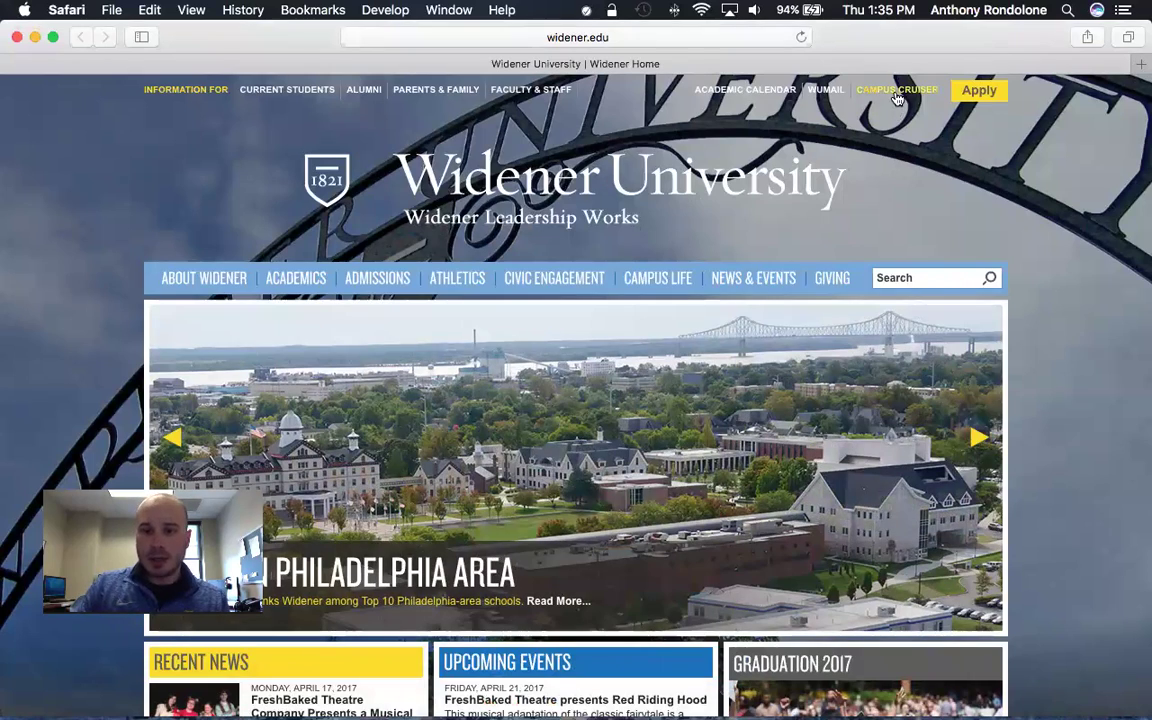
- Log into Campus Cruiser with the account password and dismiss the saved-password update prompt
left_click(896, 92)
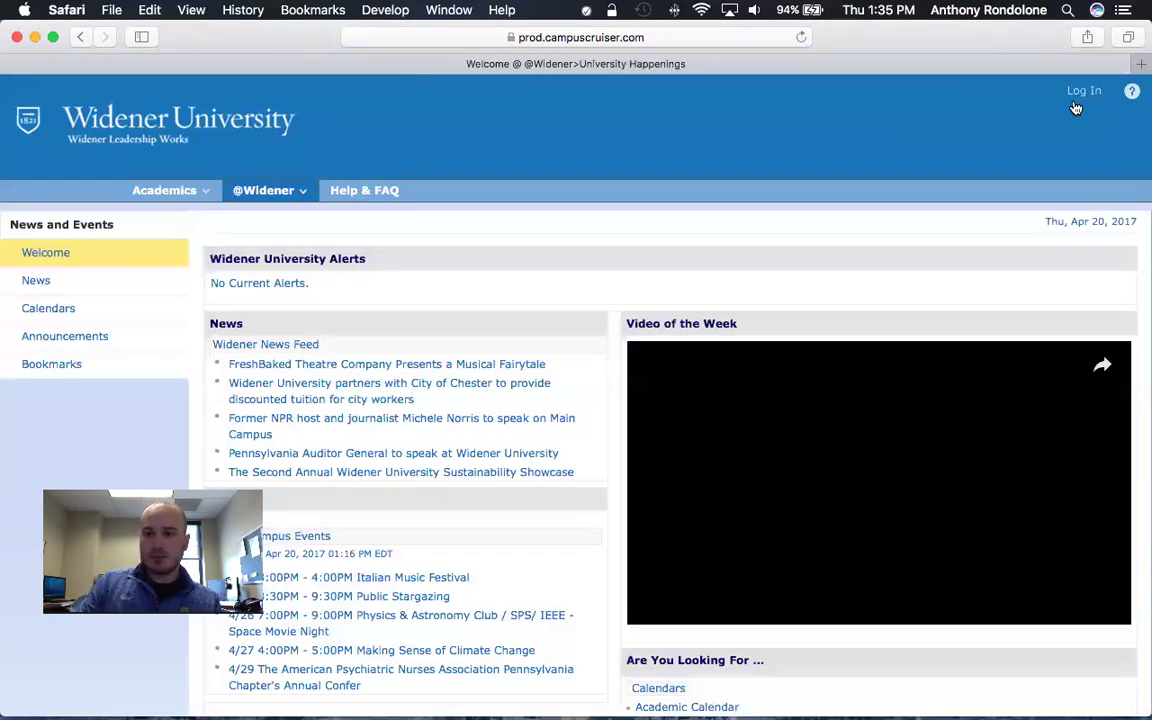
left_click(1083, 92)
left_click(973, 160)
left_click(975, 195)
type("••••••••••")
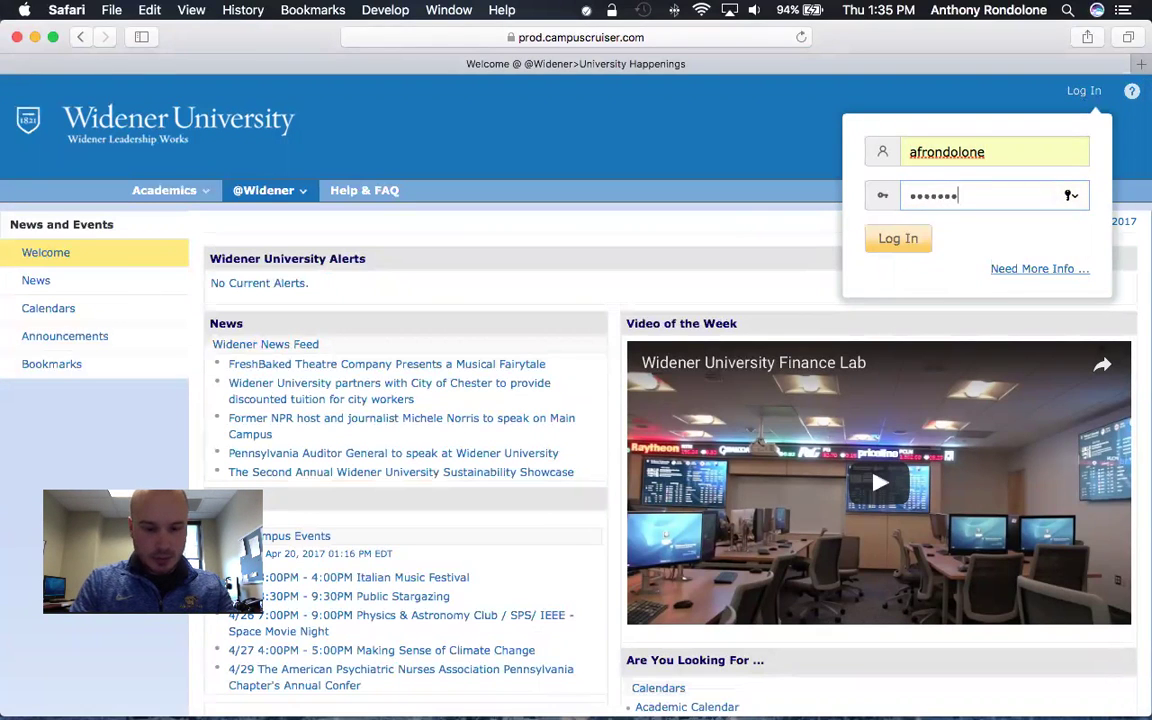
key("Return")
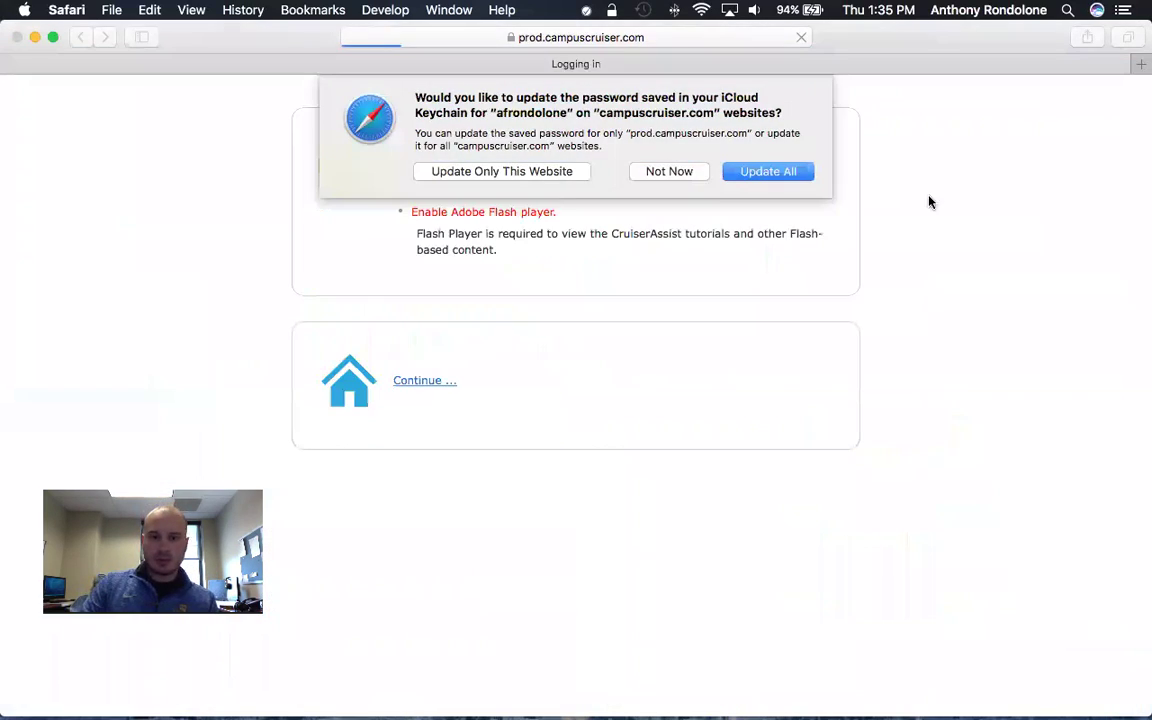
left_click(674, 176)
- Continue past the browser notice and open the School of Nursing Adjunct Faculty's Health Assessment Lab shared folder
left_click(414, 381)
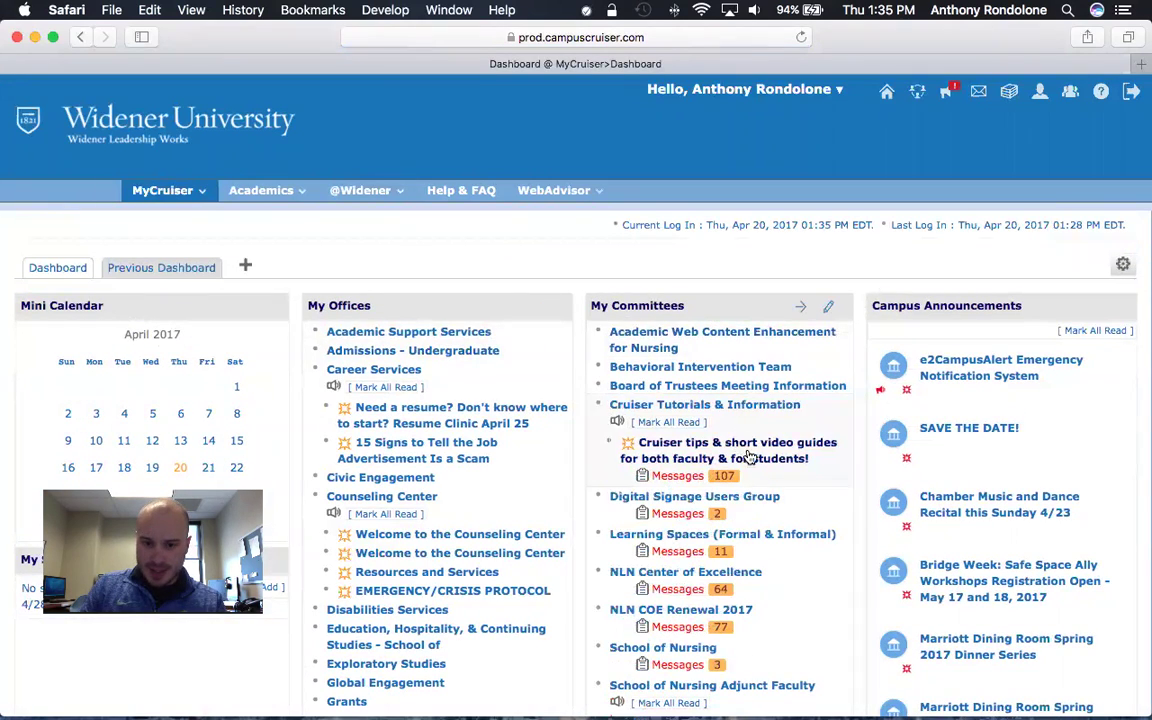
scroll(670, 405, "down", 3)
scroll(749, 456, "down", 2)
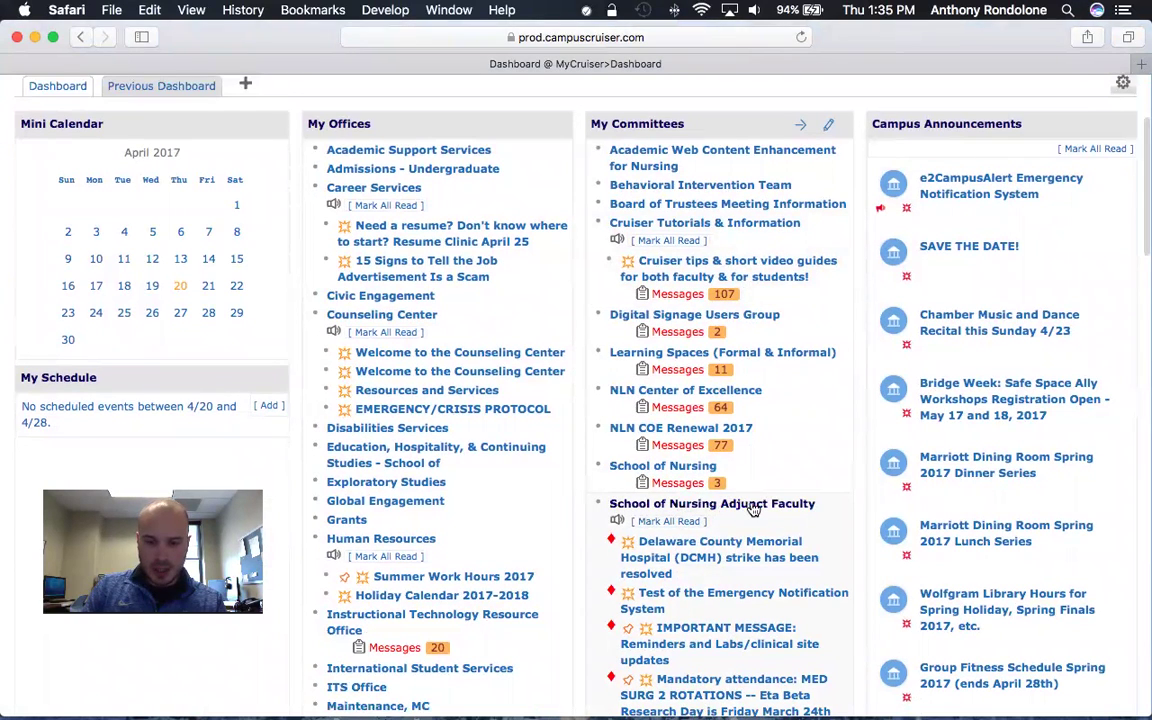
left_click(747, 505)
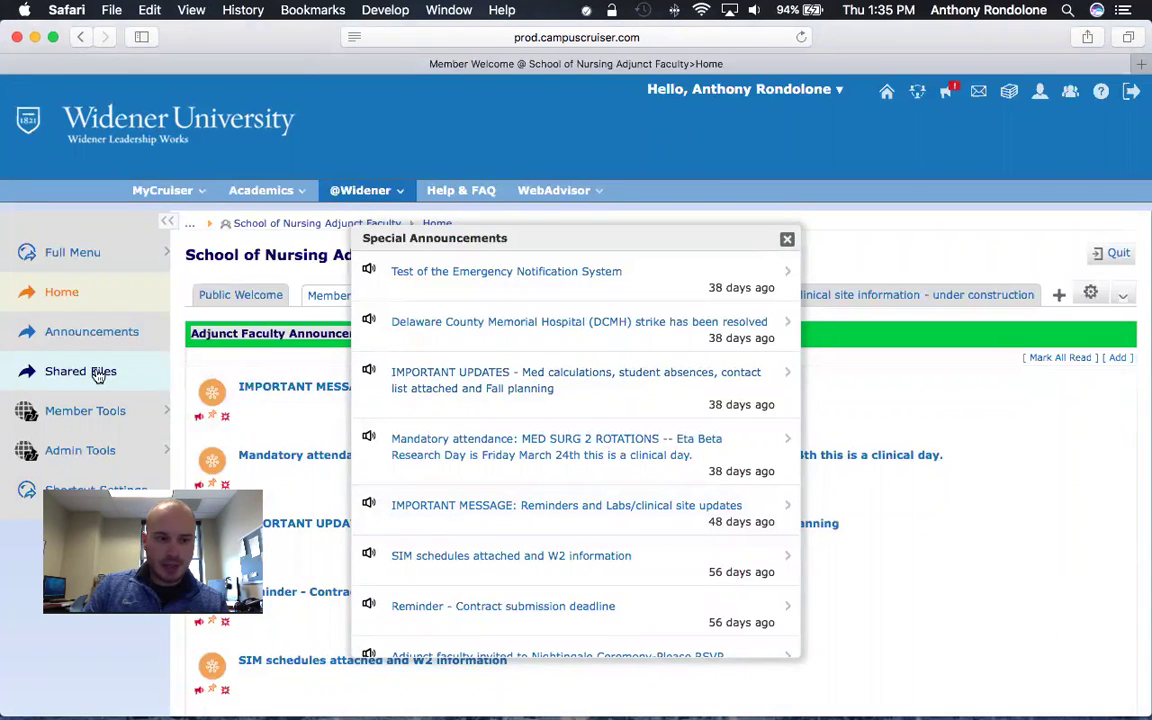
left_click(96, 373)
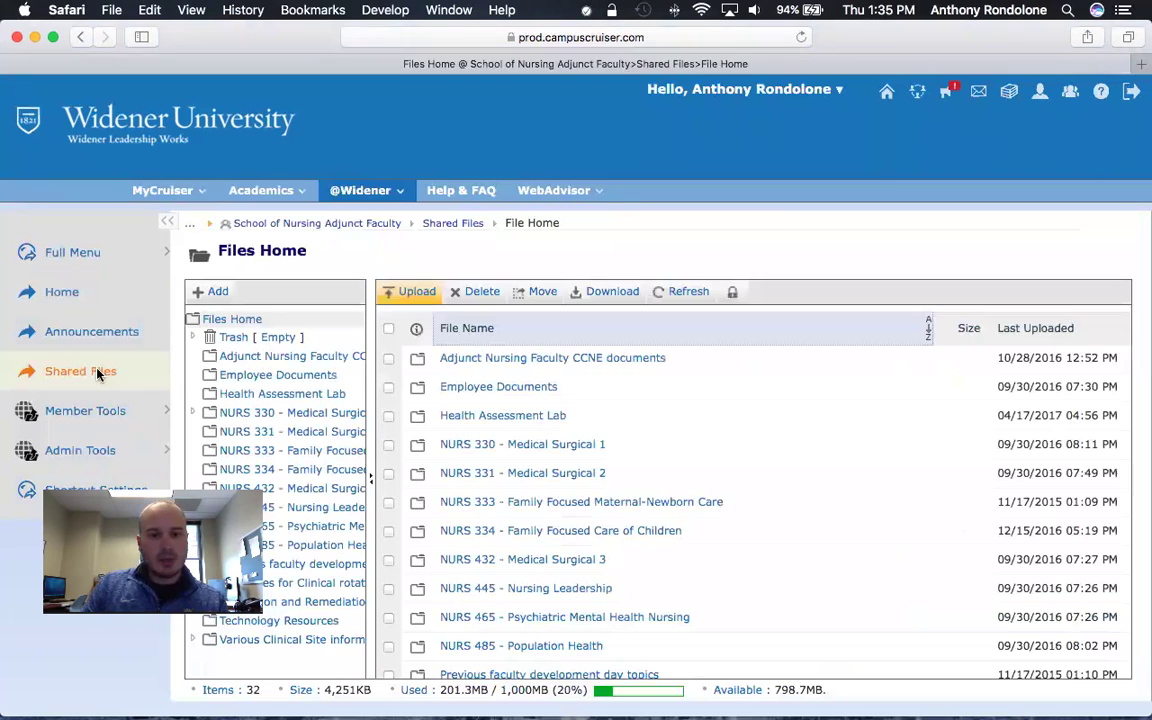
mouse_move(570, 391)
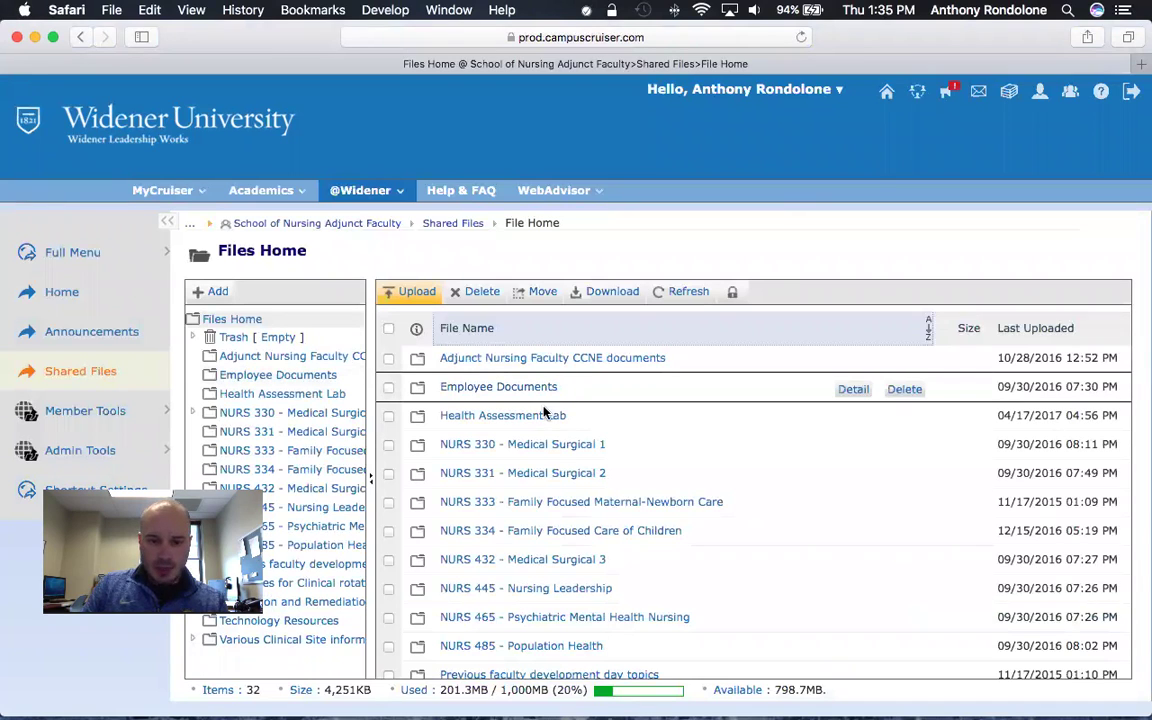
left_click(473, 418)
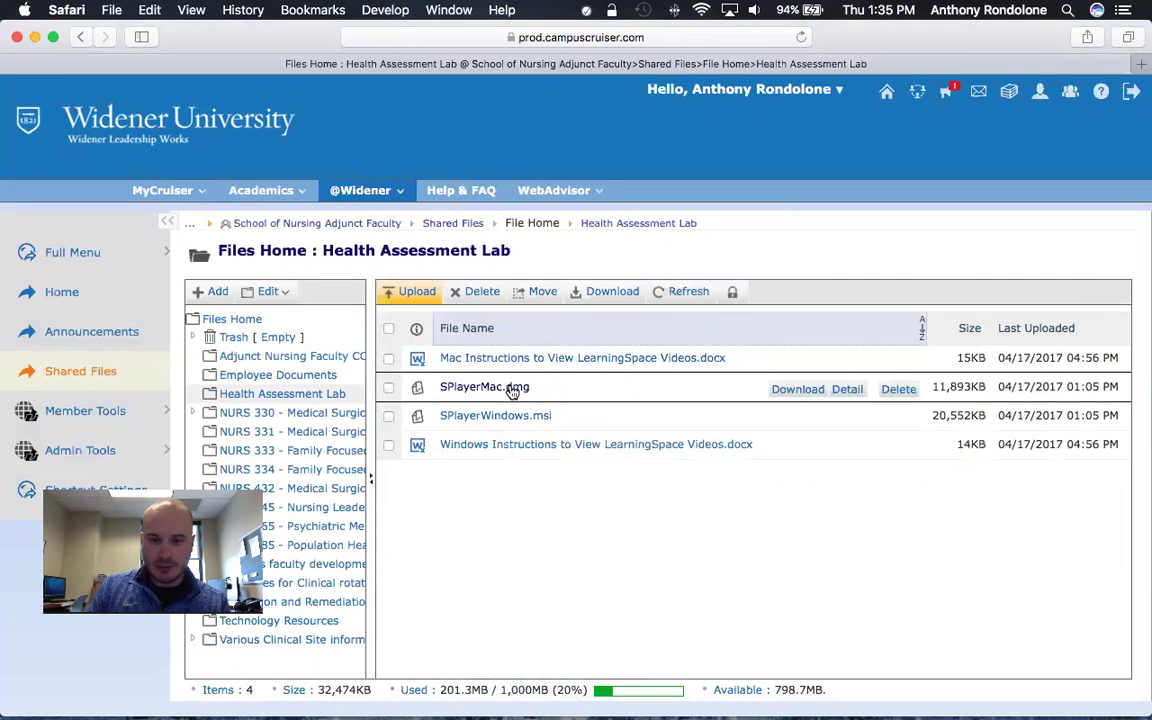
- Download SPlayerMac.dmg and select it in Safari's downloads list
left_click(793, 390)
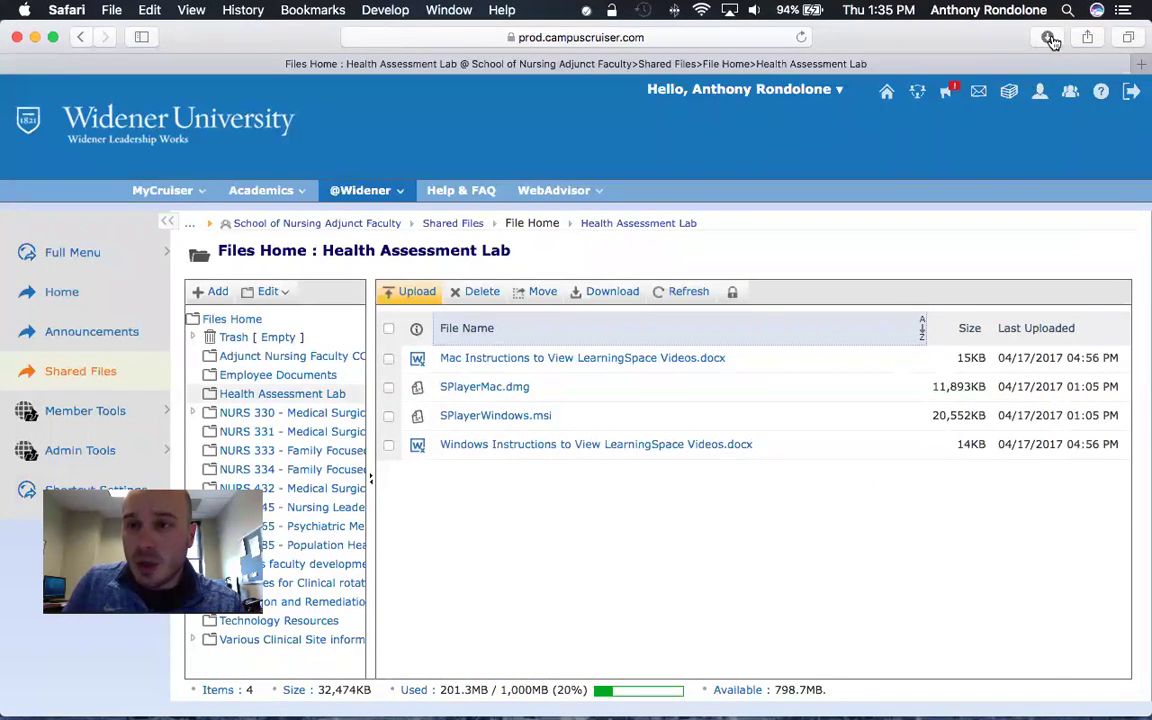
left_click(1048, 38)
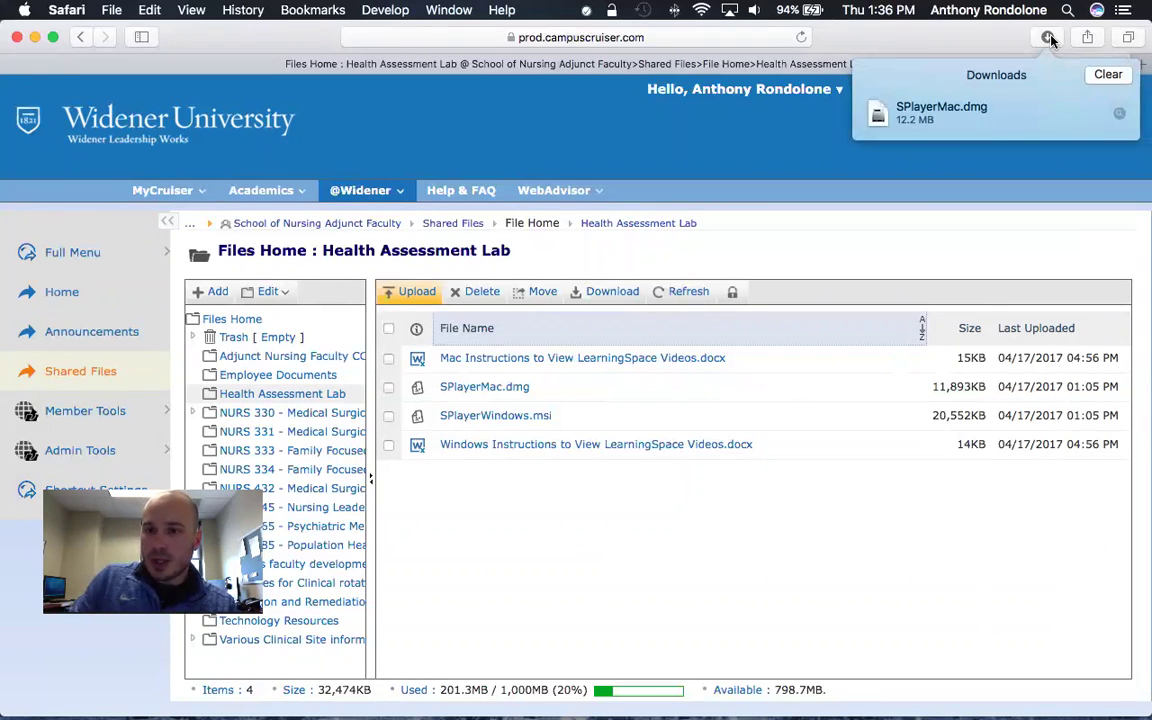
left_click(933, 118)
- Open SPlayerMac.dmg and copy SPlayer.plugin into Internet Plug-Ins, authenticating with the administrator password
double_click(933, 118)
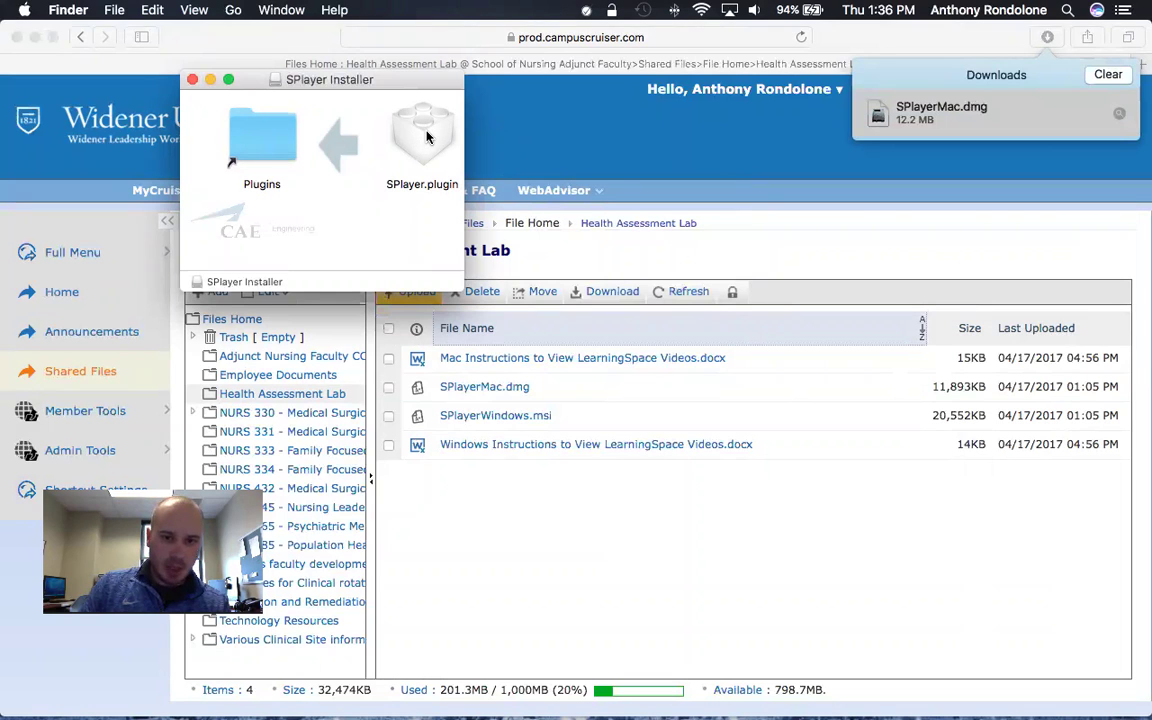
left_click_drag(426, 137, 272, 145)
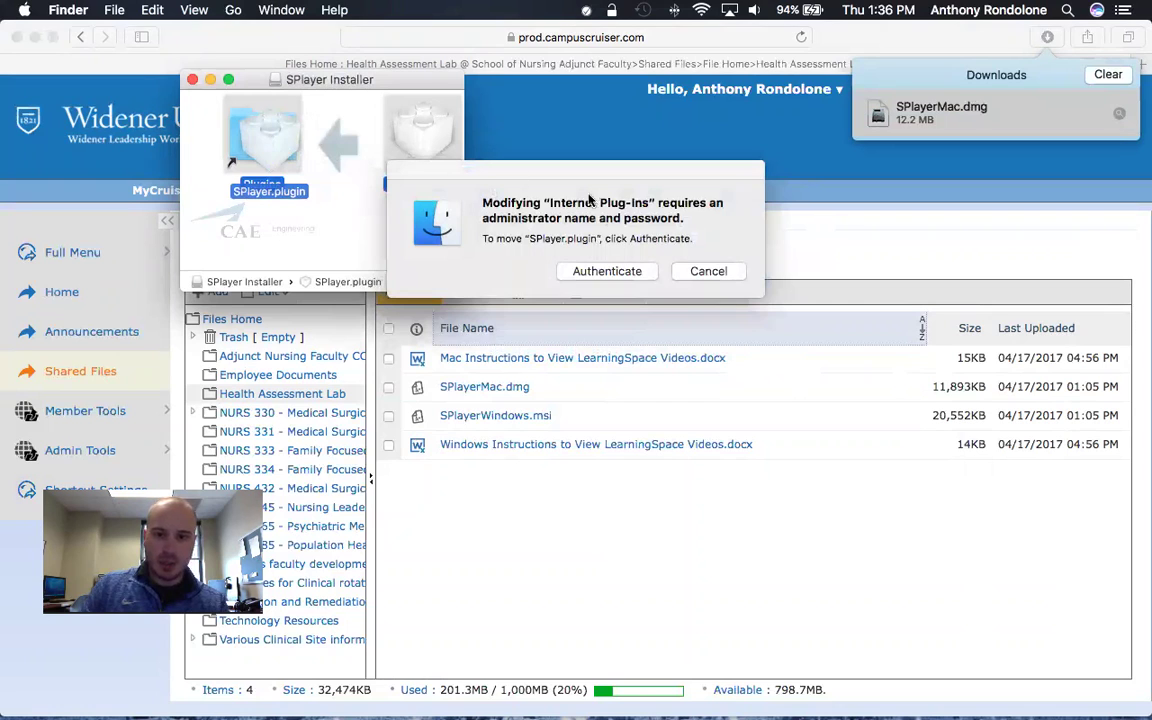
left_click(613, 276)
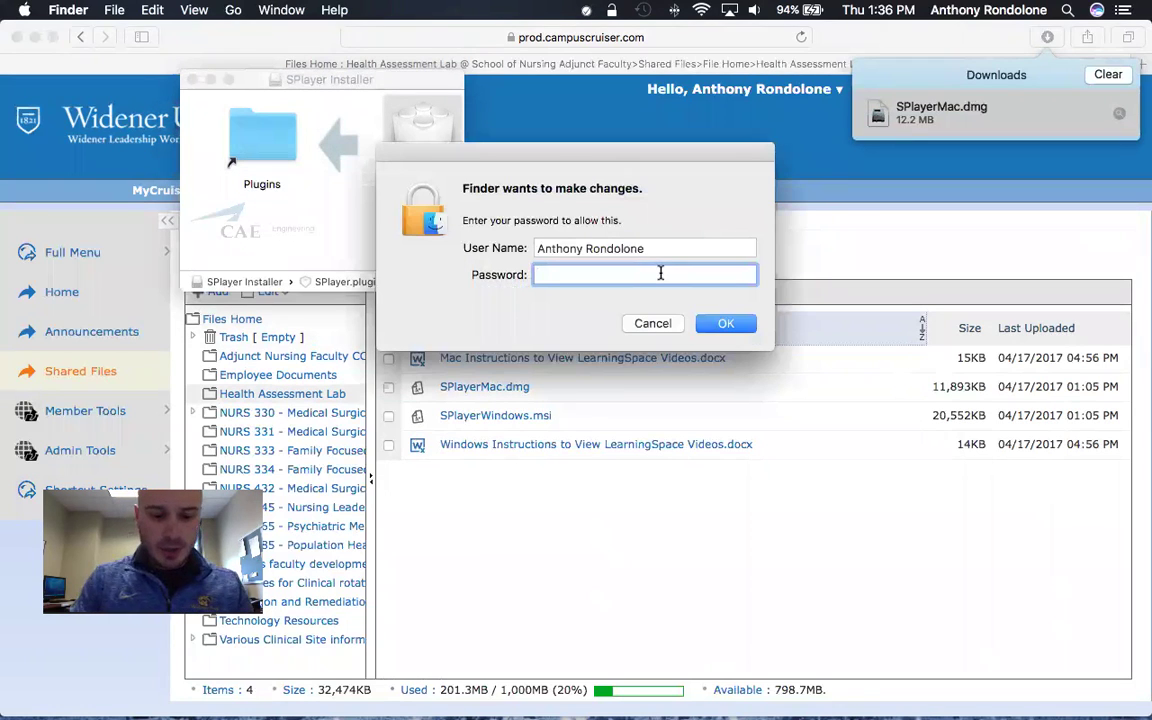
type("••••••")
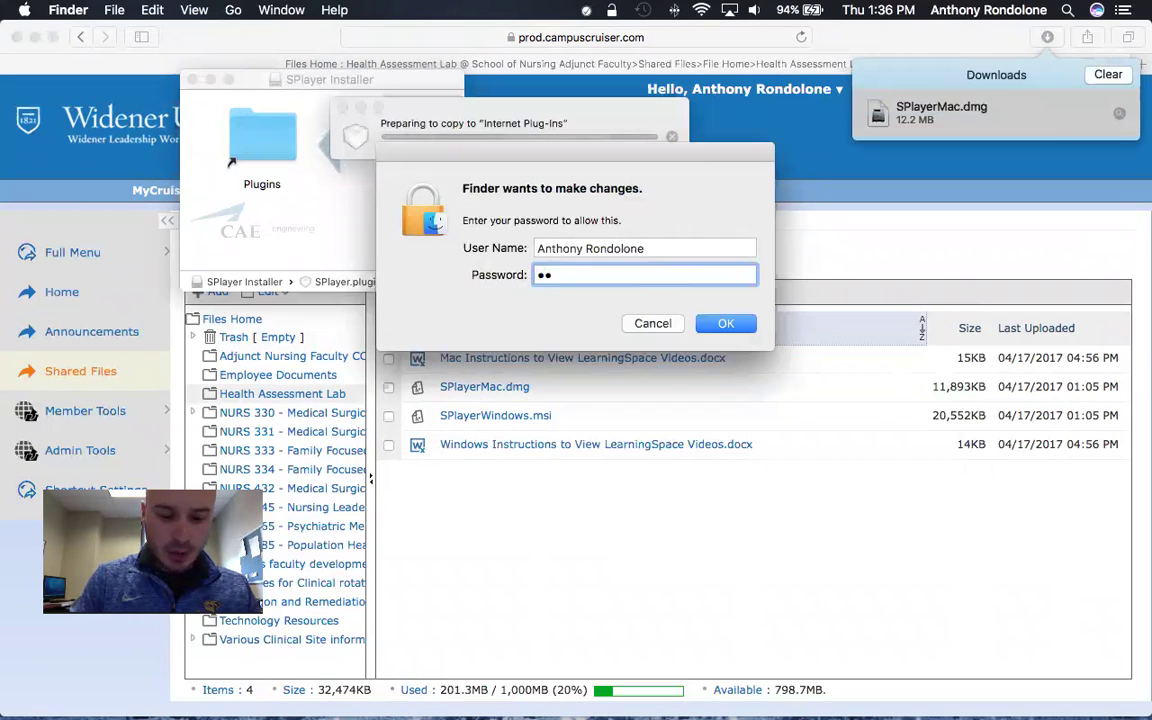
type("•••••")
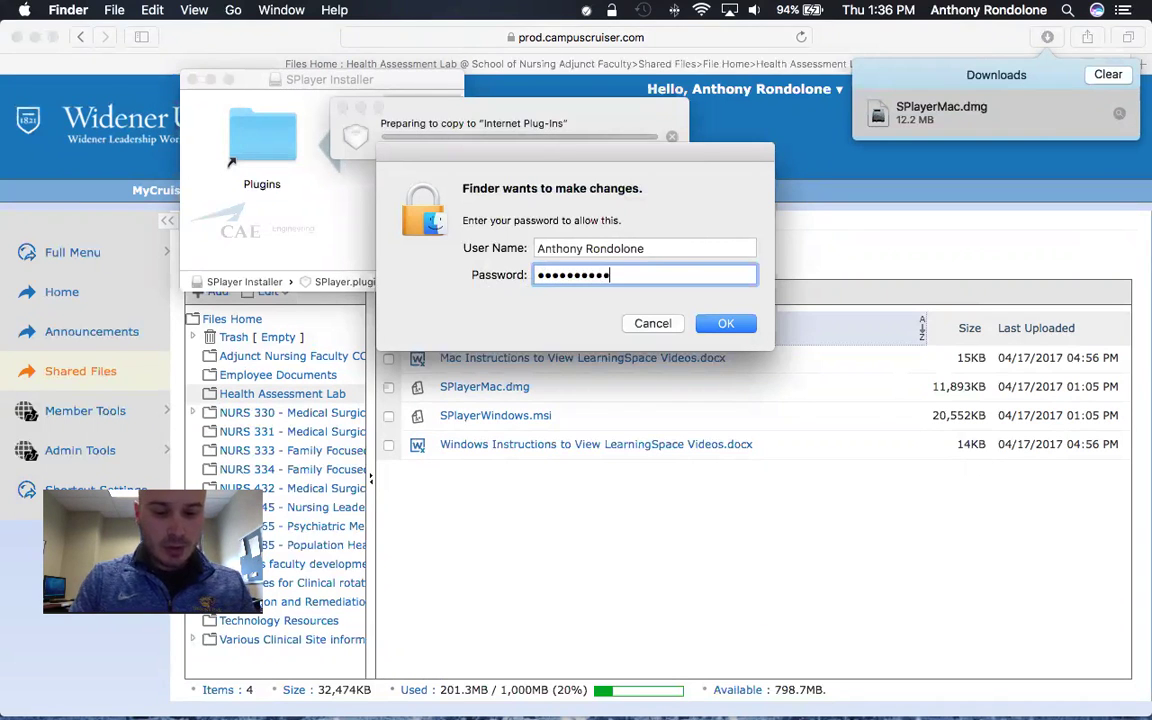
key("Return")
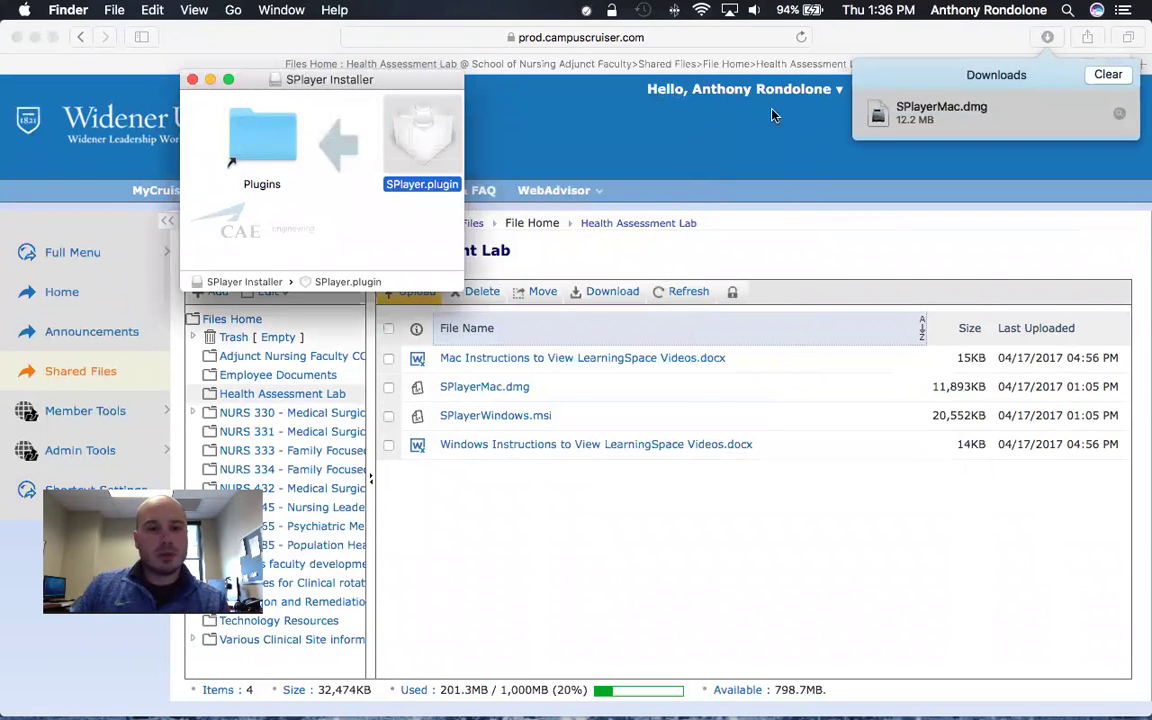
- Close the SPlayer Installer window and quit Safari from its app menu
left_click(193, 80)
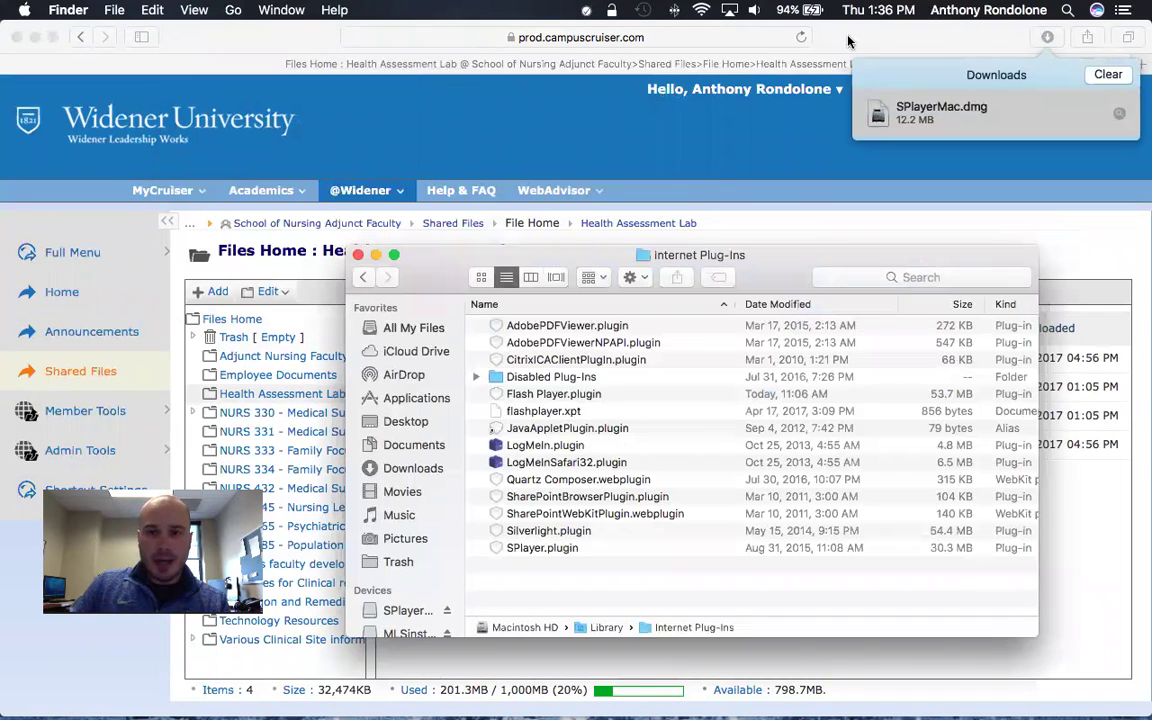
left_click(773, 39)
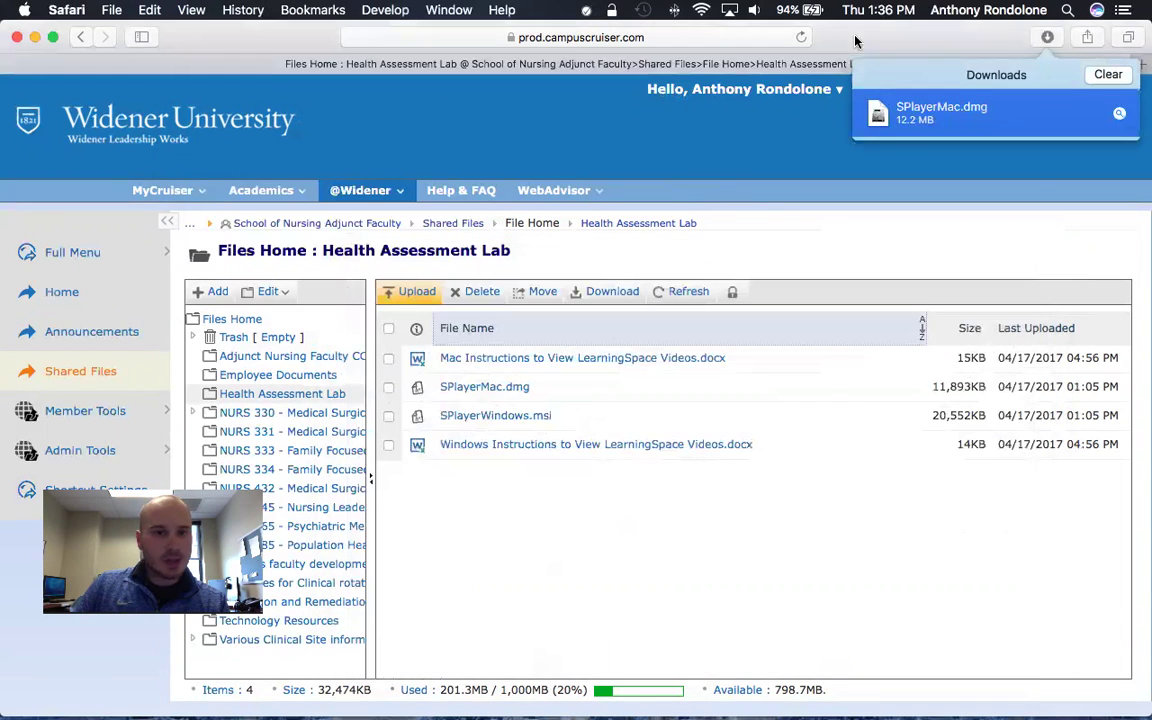
left_click(66, 10)
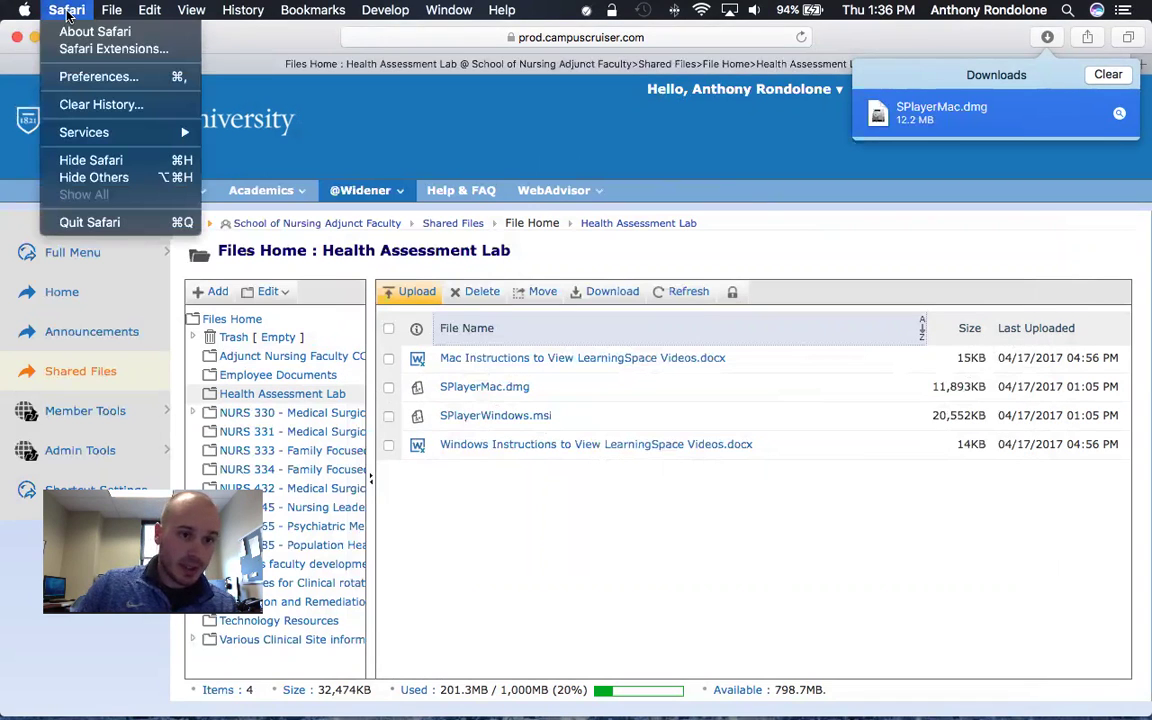
left_click(96, 225)
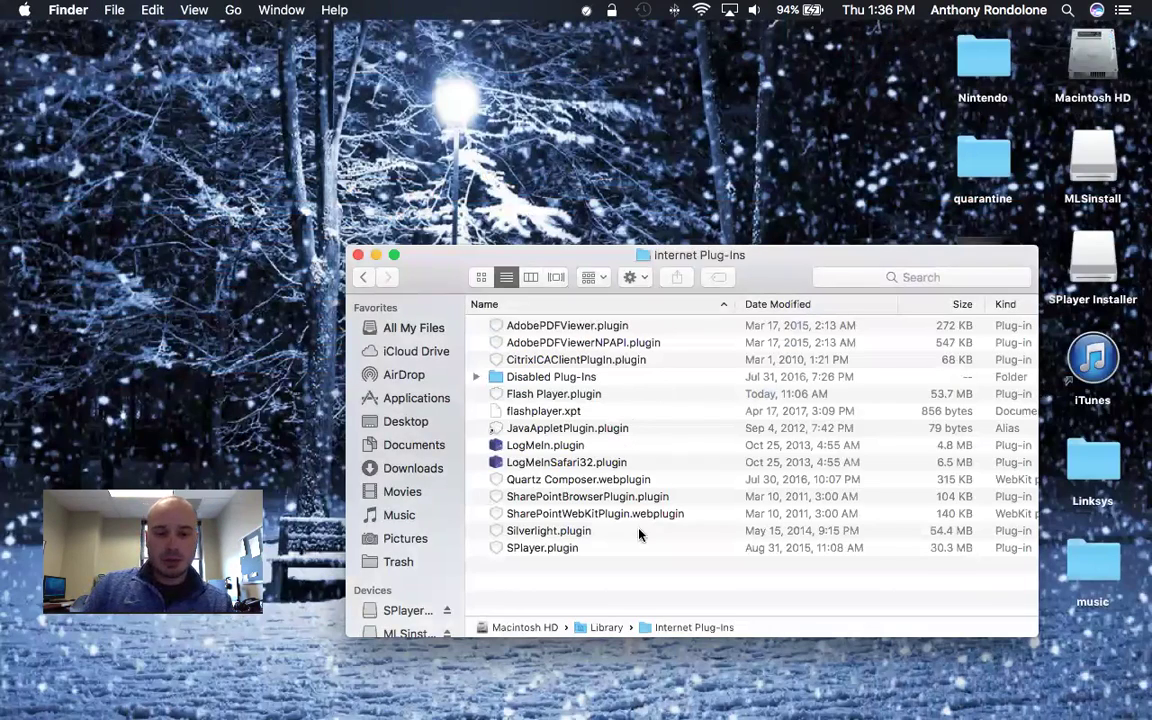
- Relaunch Safari from Launchpad, reopening Campus Cruiser's Shared Files page, and select its address bar
key("F4")
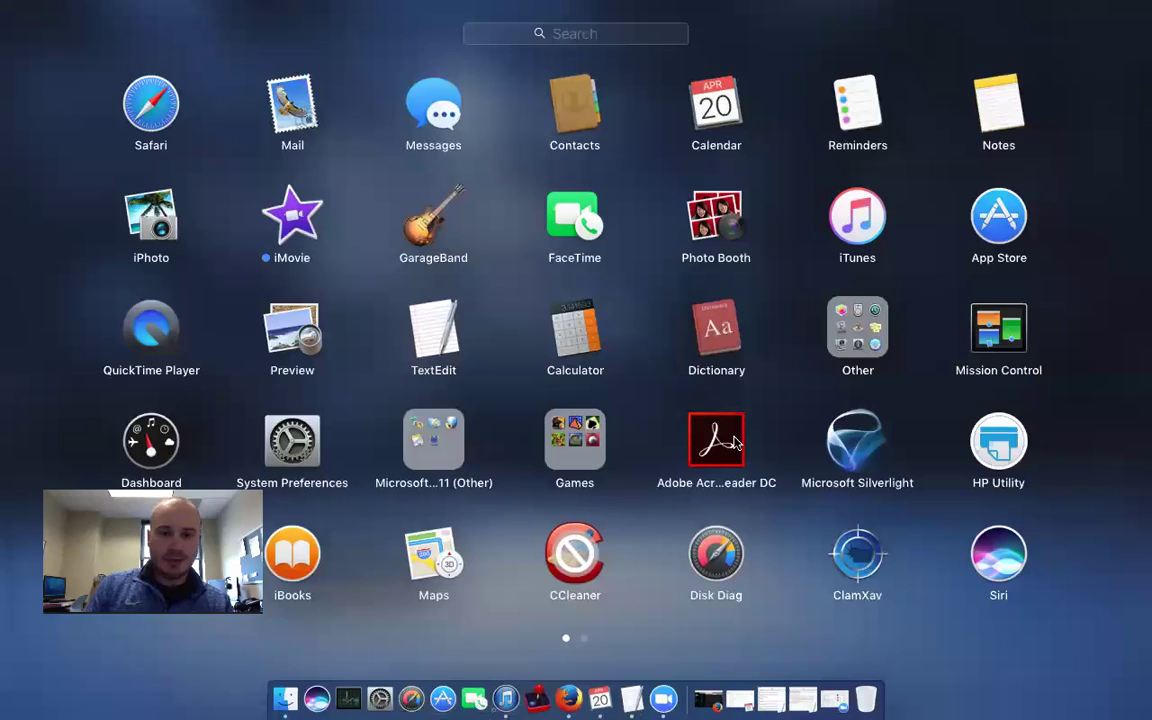
left_click(152, 108)
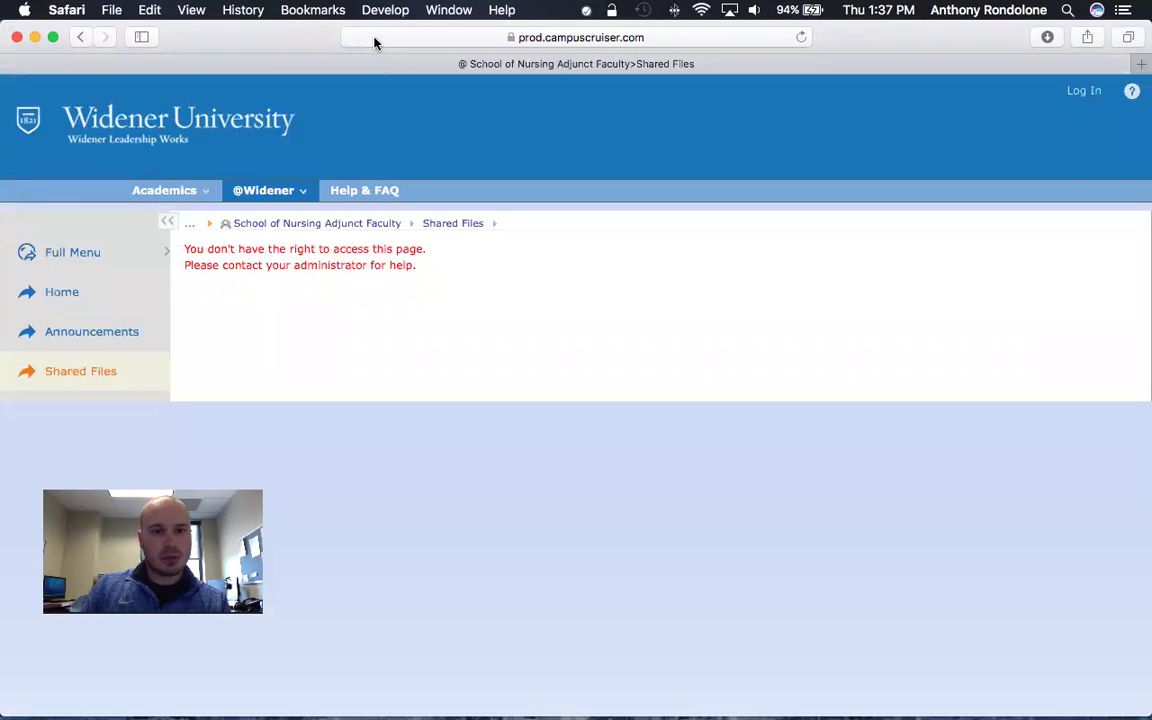
left_click(372, 37)
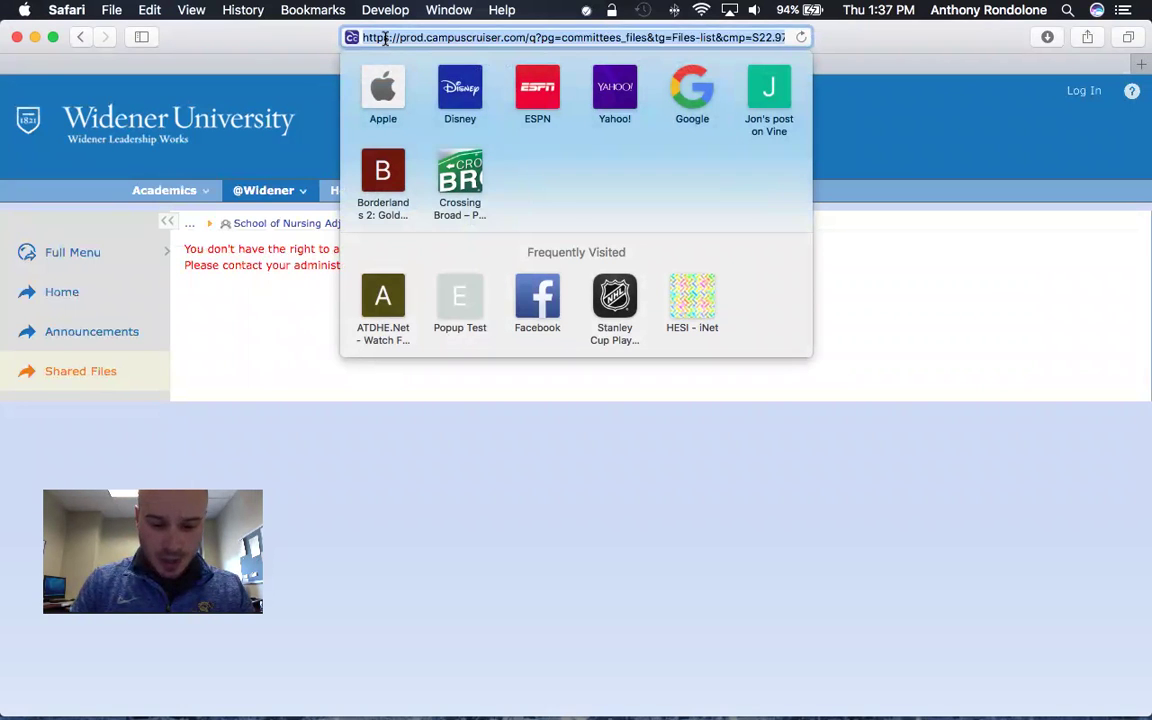
- Go to learningspace.widener.edu to load the CAE LearningSpace Intuity login page
type("learning")
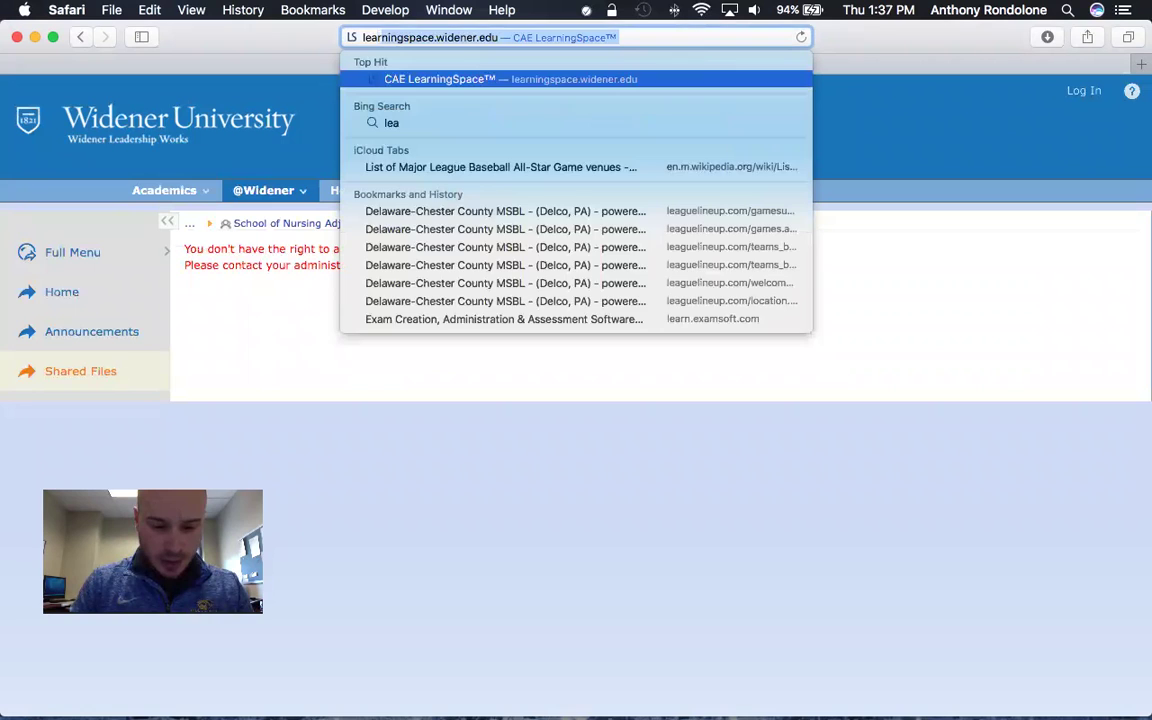
type("sp")
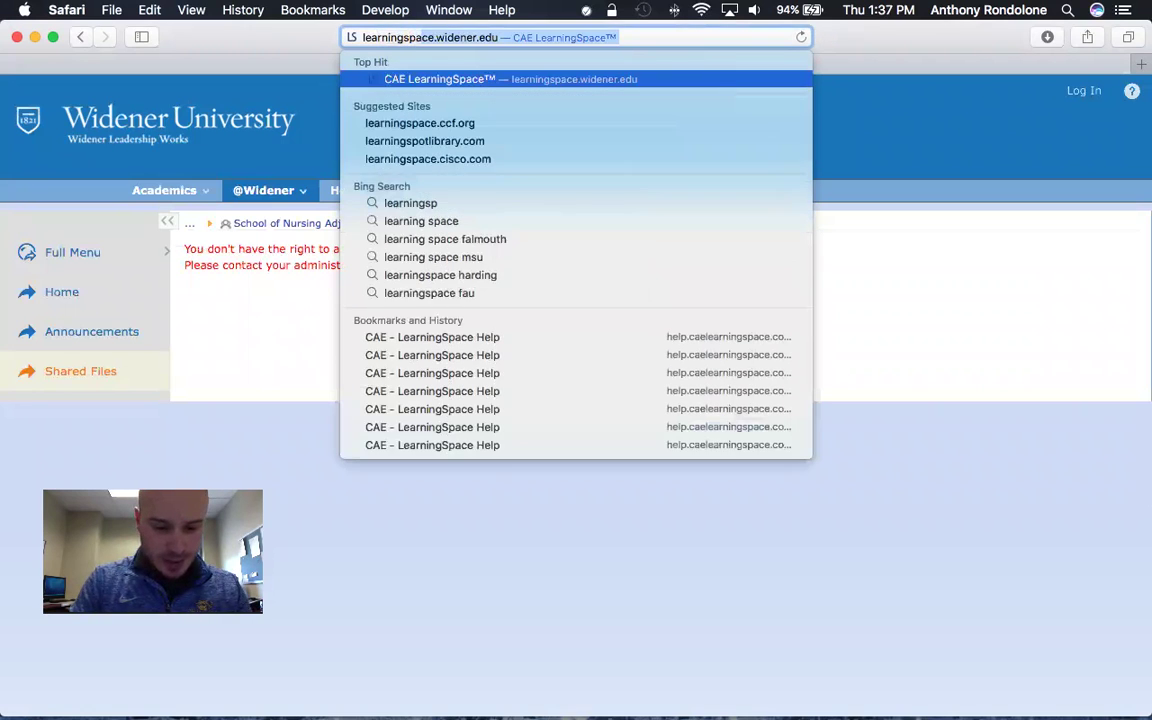
type("ace.widener.")
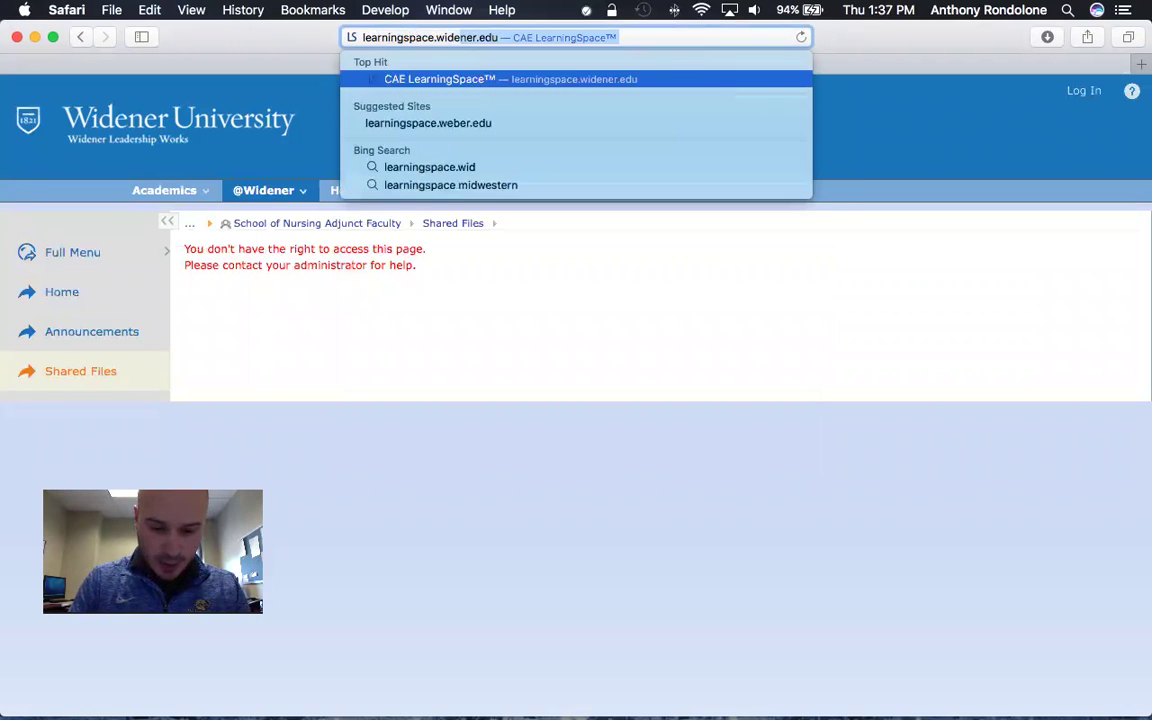
type("edu")
key("Return")
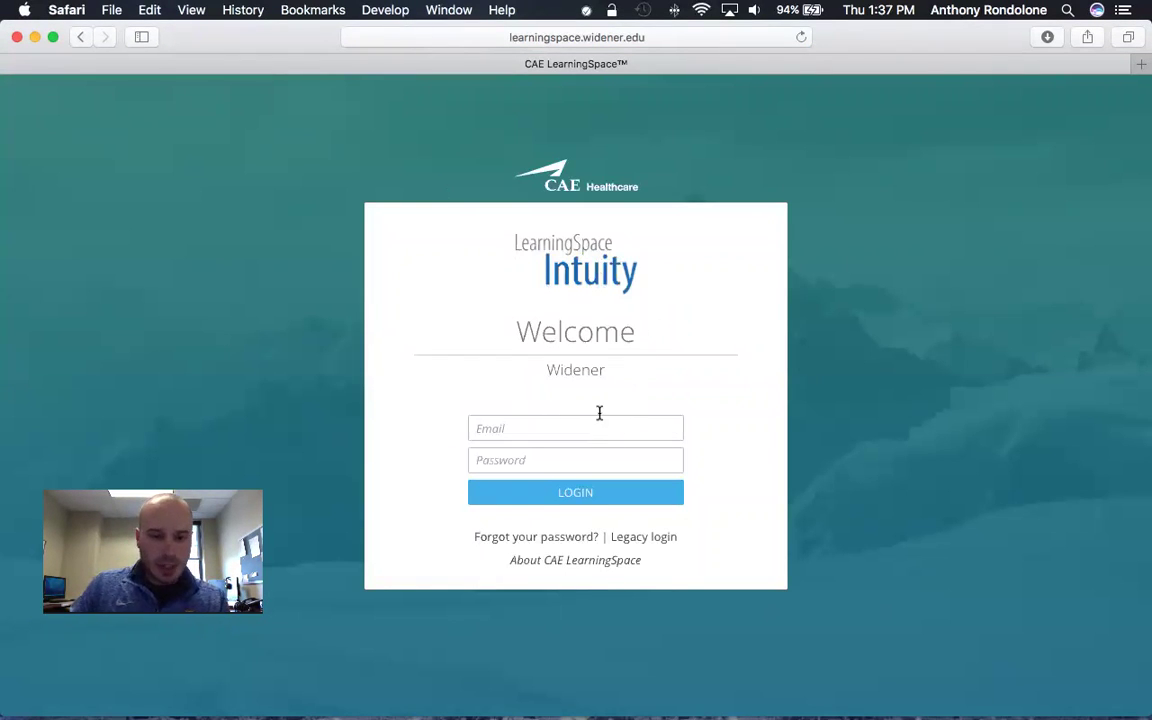
- Sign in to LearningSpace with the account e-mail and password, declining to save the password
left_click(568, 430)
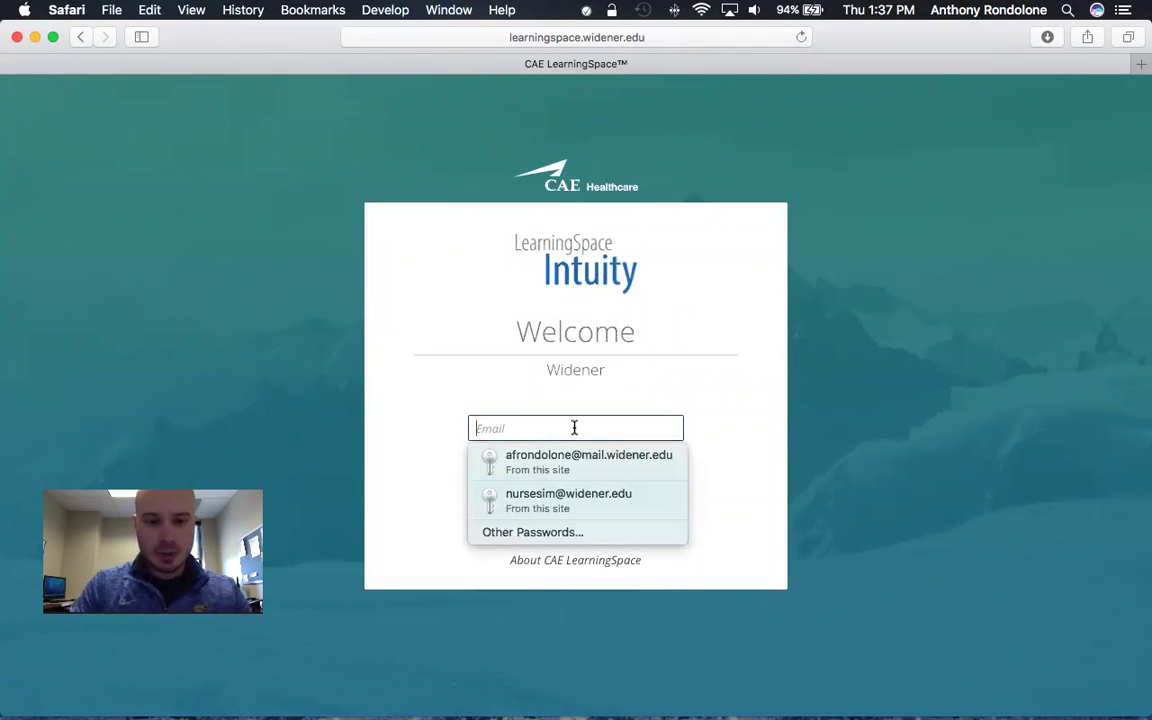
type("email")
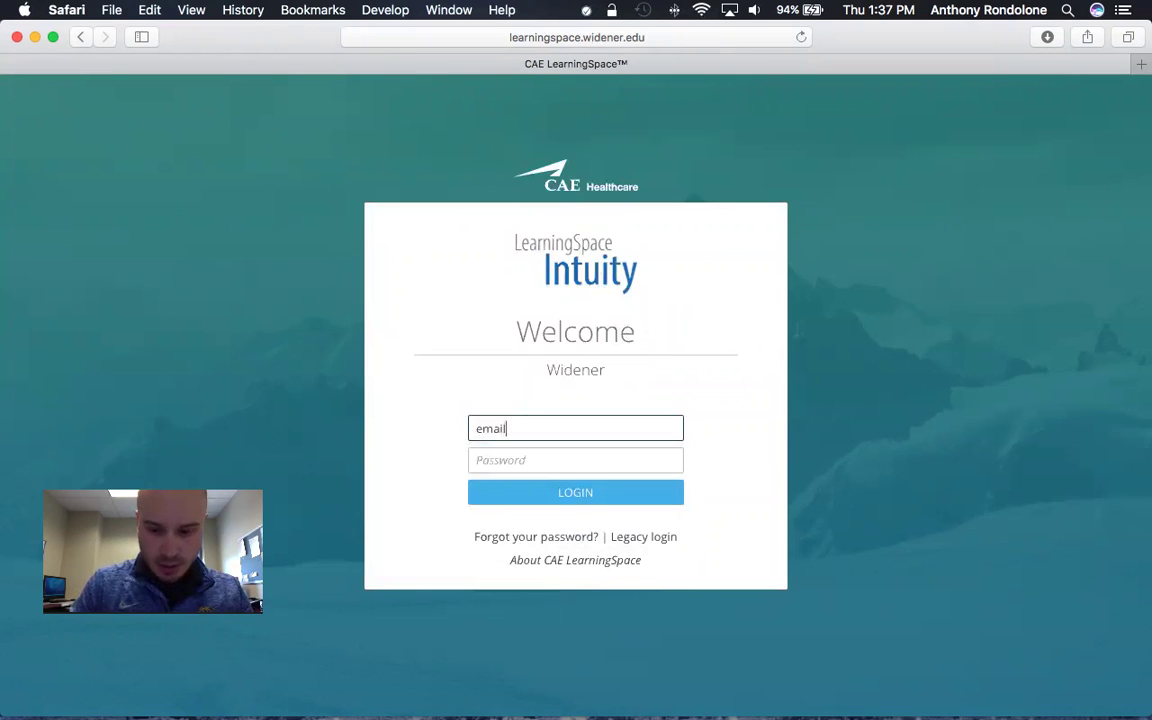
type("@no")
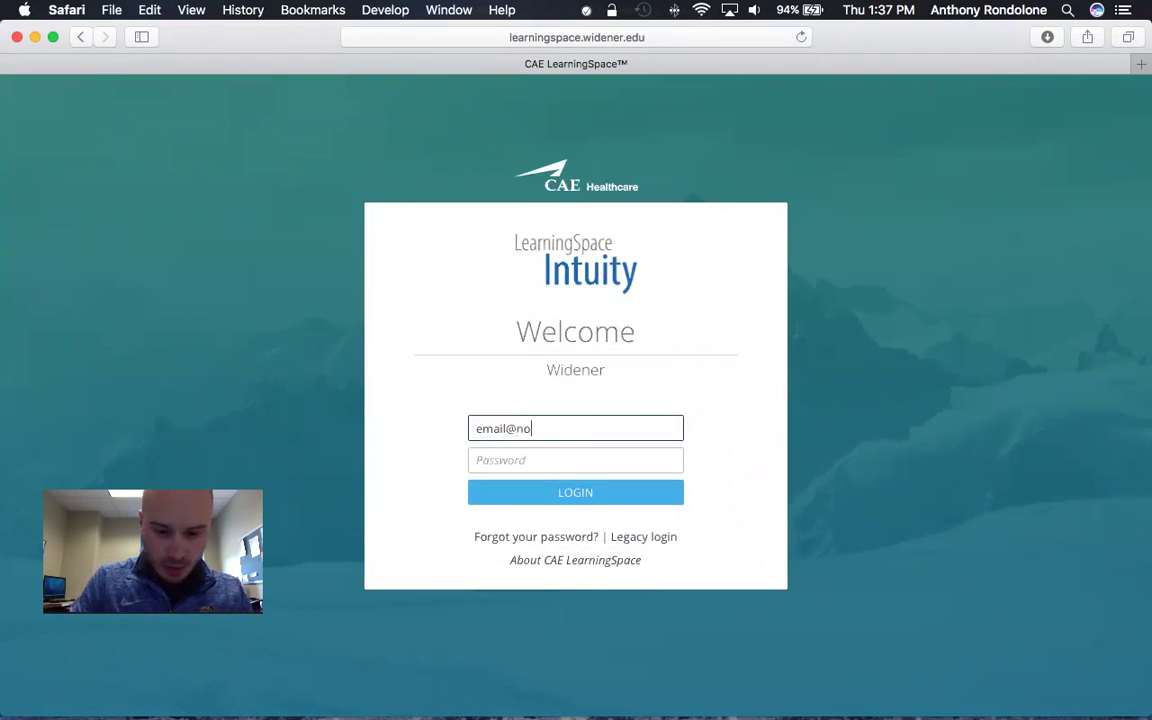
type("where")
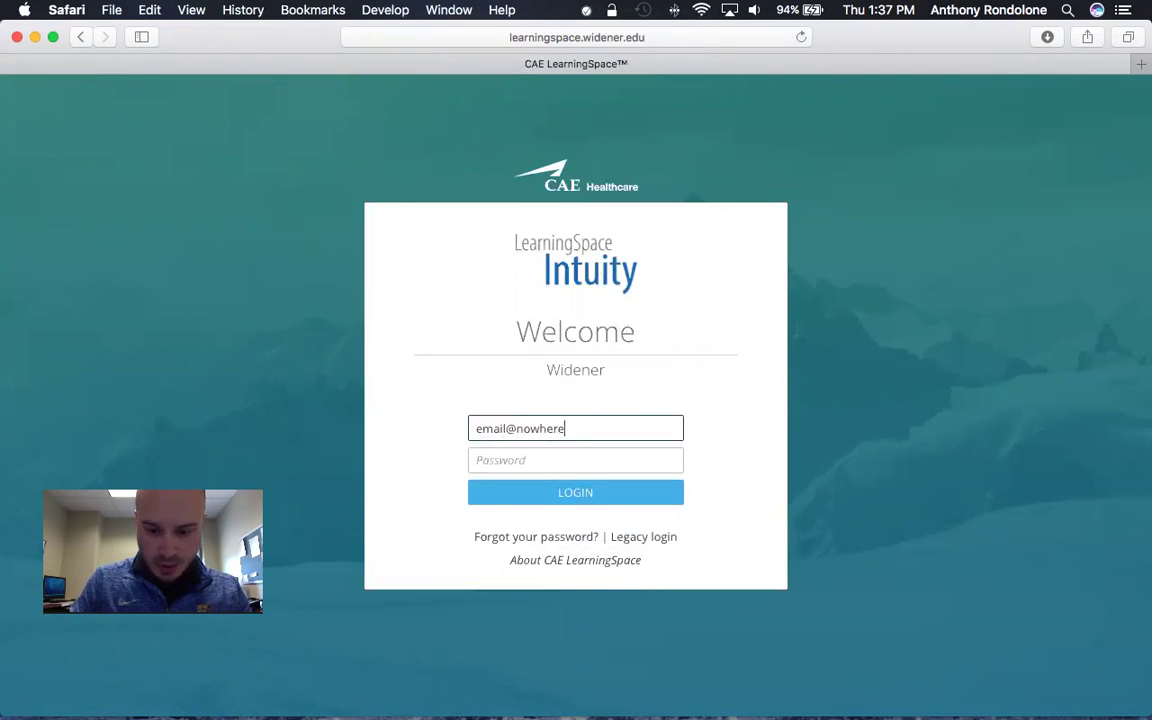
type(".com")
key("Tab")
type("*******")
key("Return")
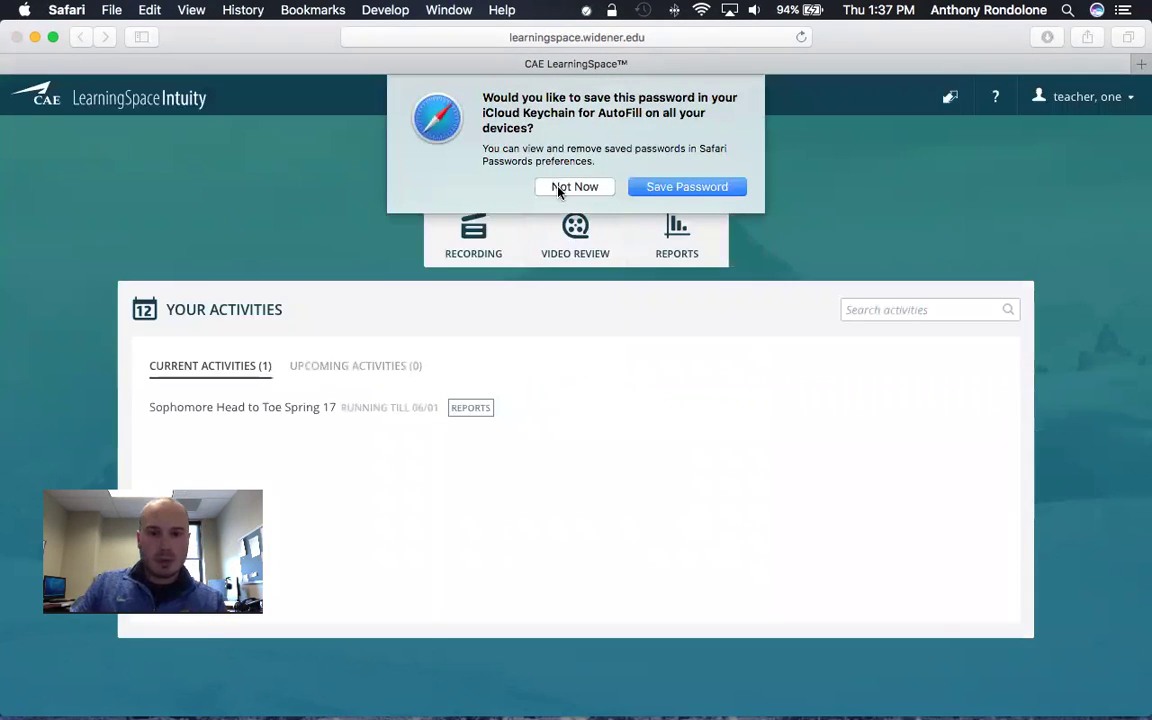
left_click(566, 187)
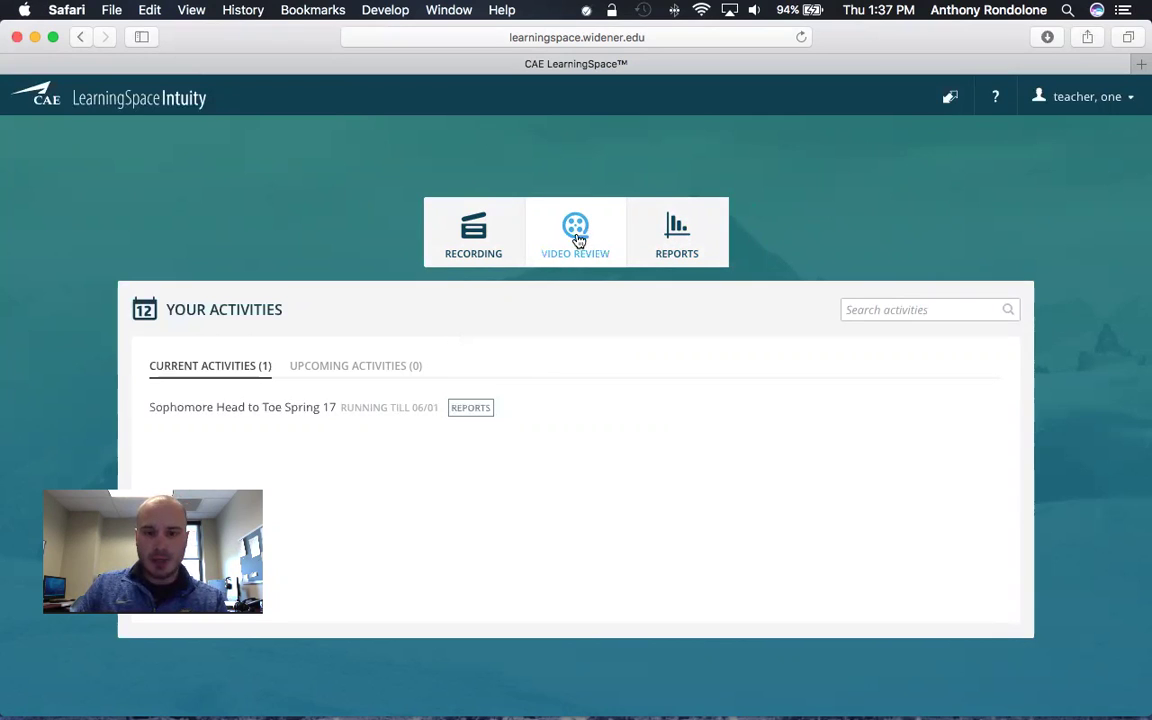
- Open Video Review from the home dashboard to list the two room 212 recordings
left_click(579, 236)
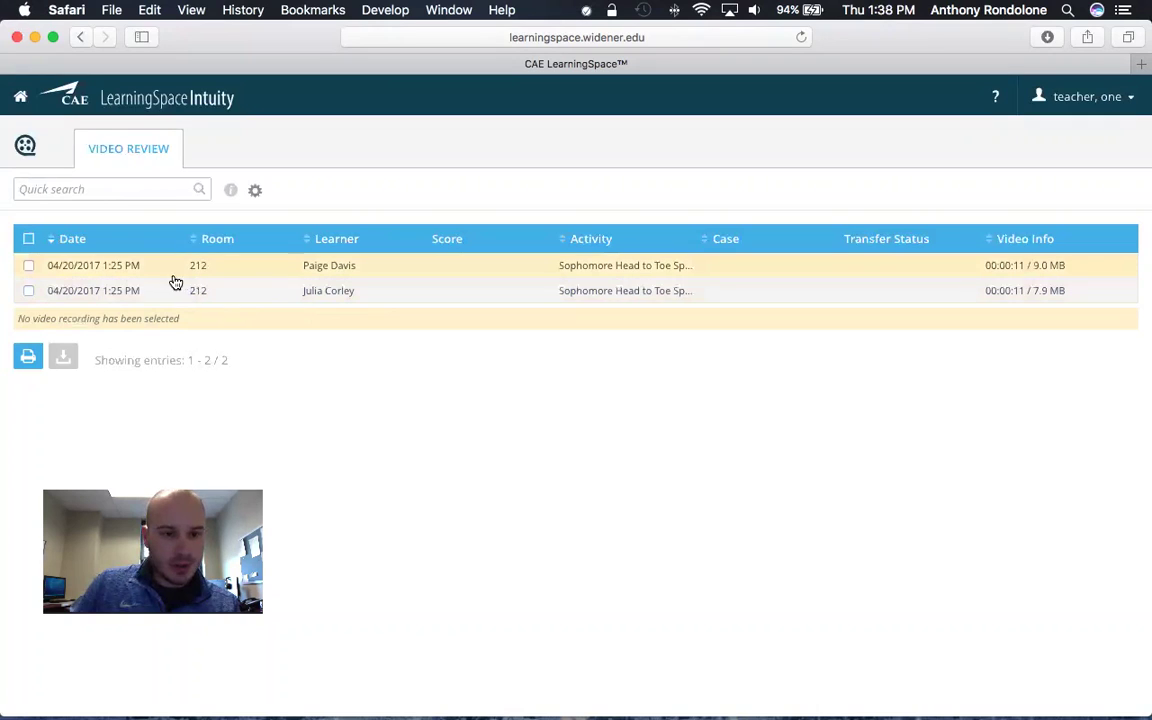
- Play the first learner's four-camera room 212 recording through 00:00:10, pausing and resuming it
left_click(330, 268)
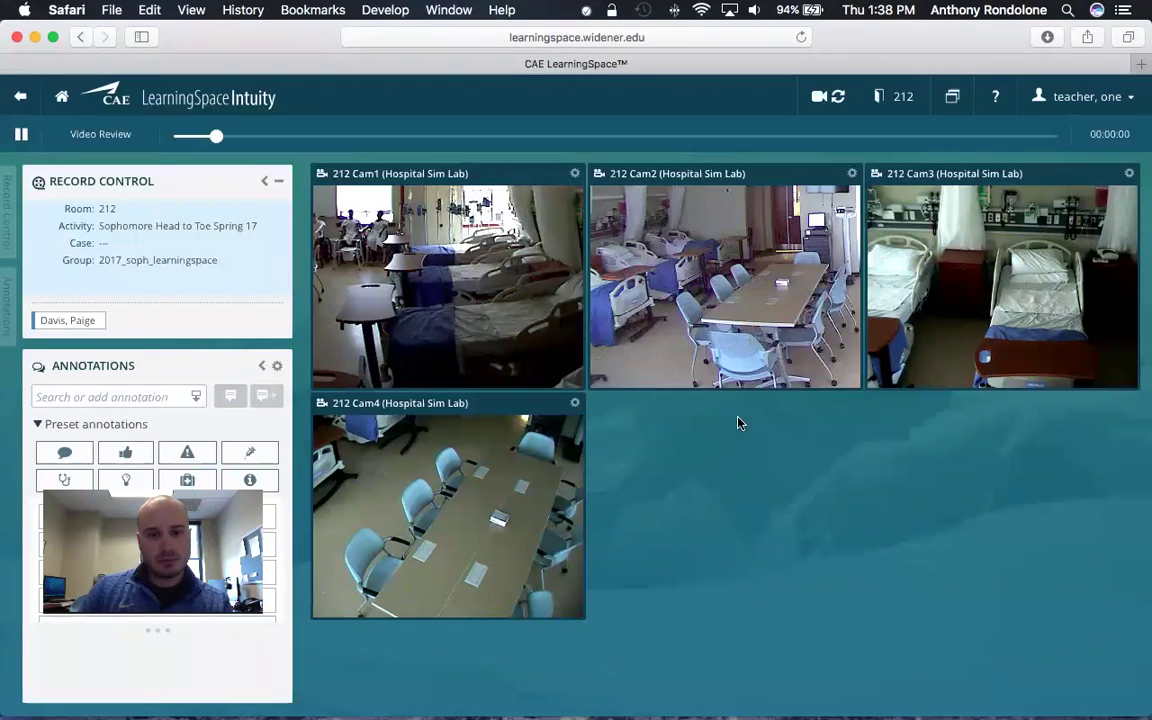
left_click(21, 134)
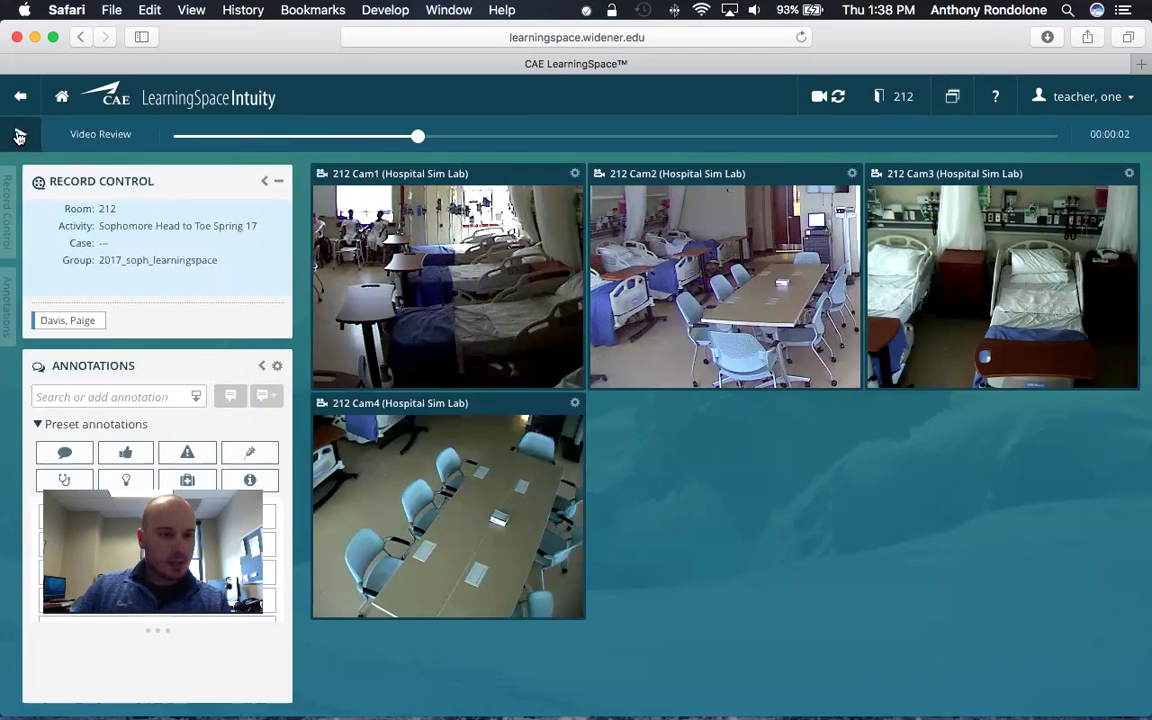
left_click(19, 136)
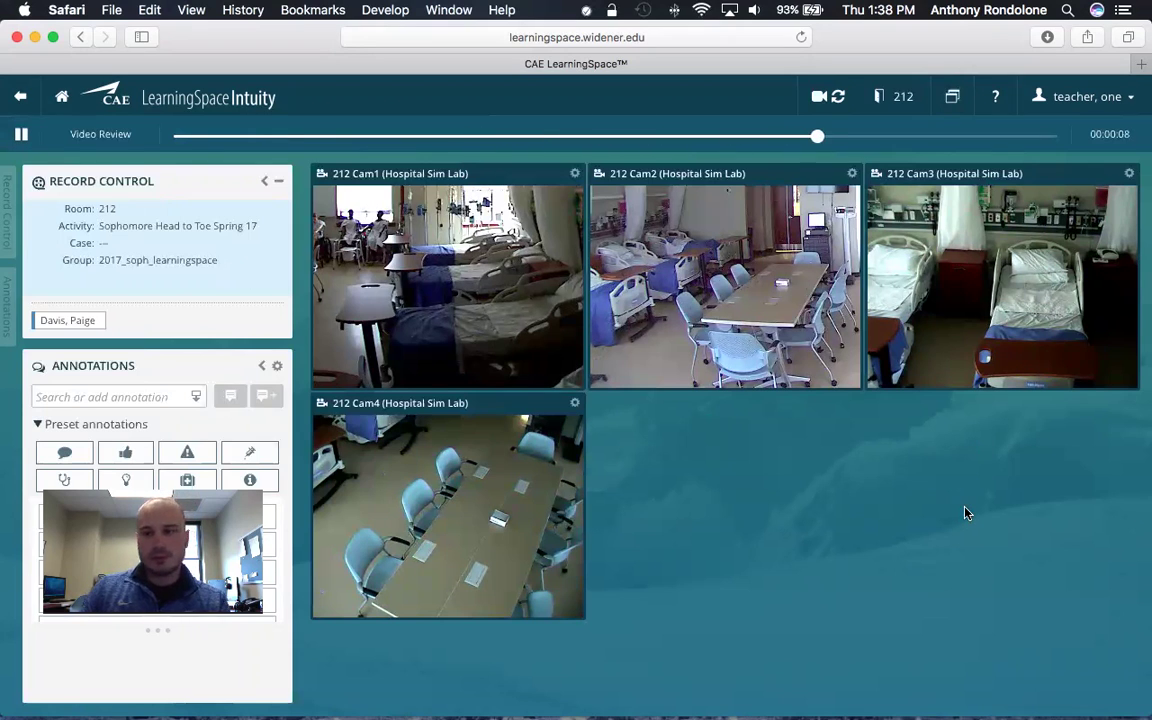
key("space")
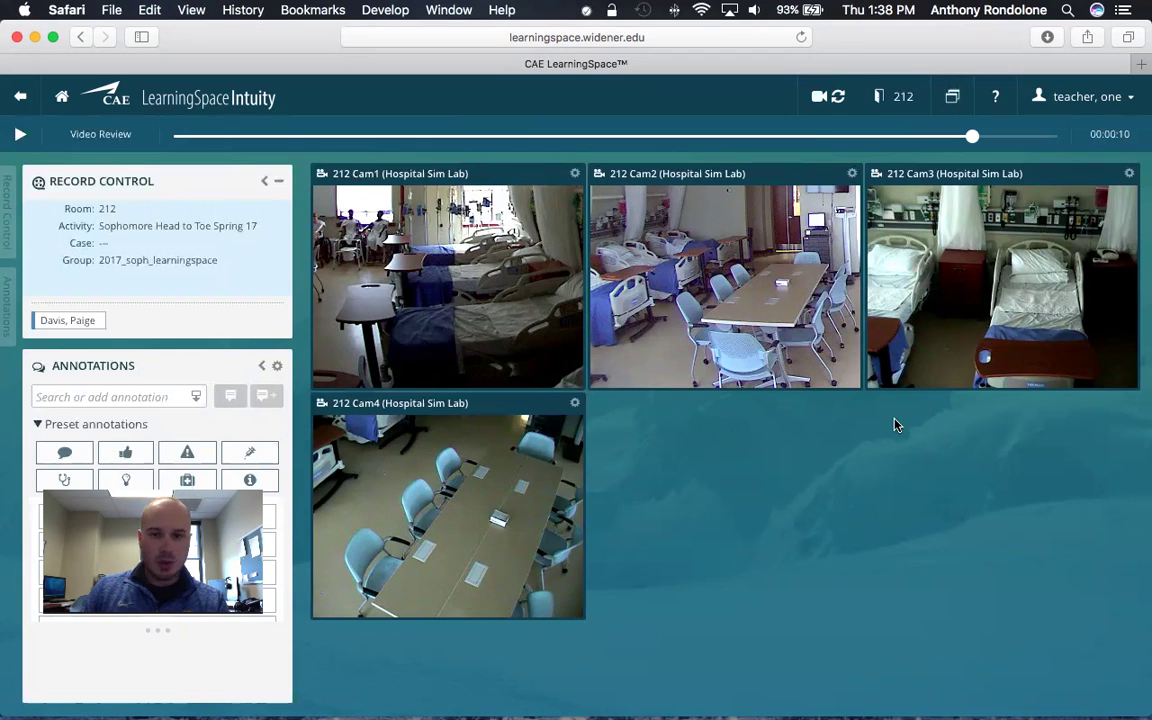
- Play the second learner's Video Review recording, pausing at 00:00:10, then return to the two-recording list
left_click(20, 101)
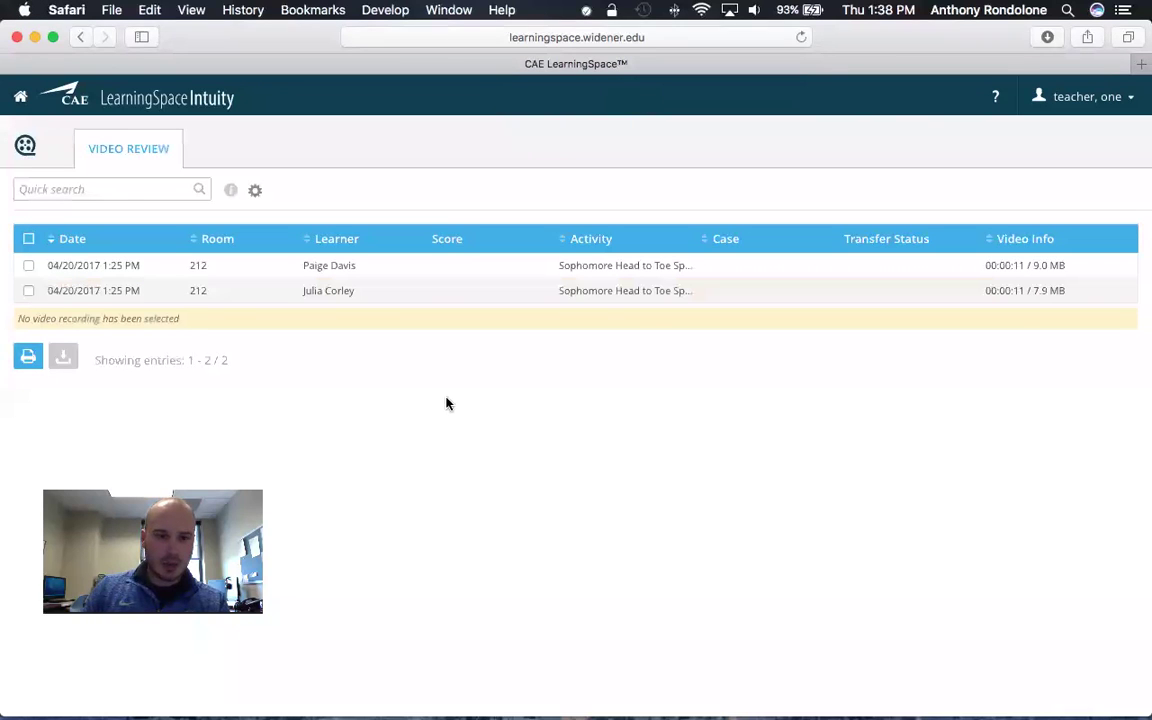
left_click(313, 293)
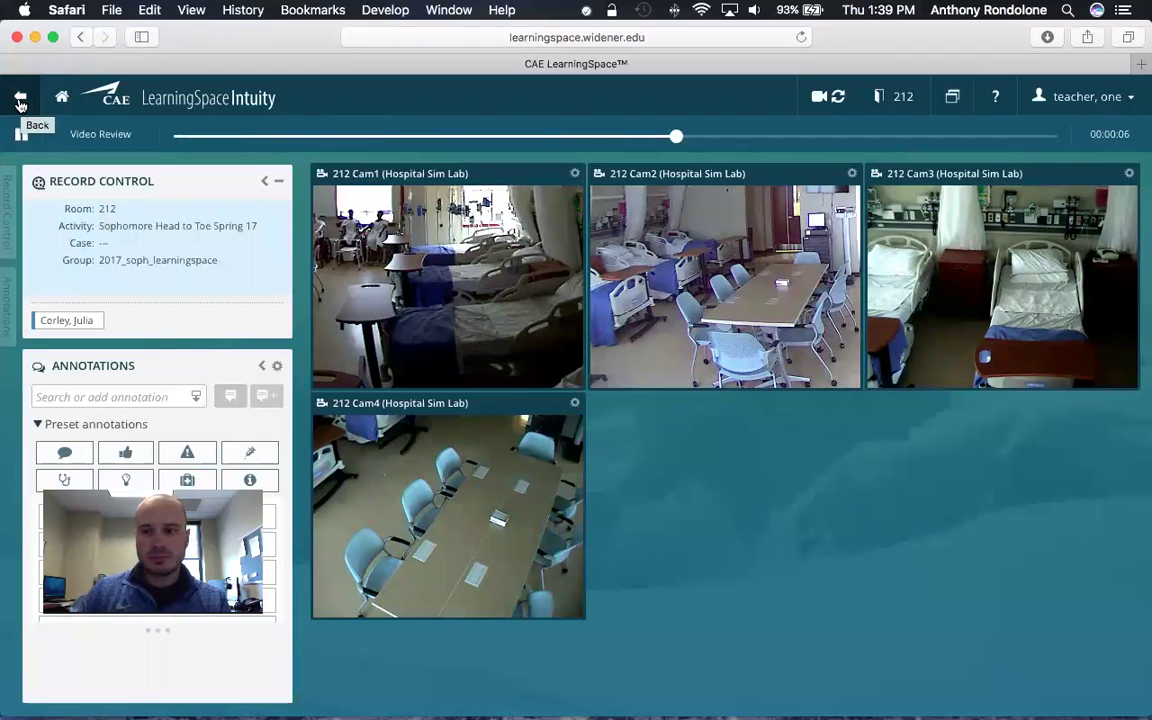
left_click(20, 135)
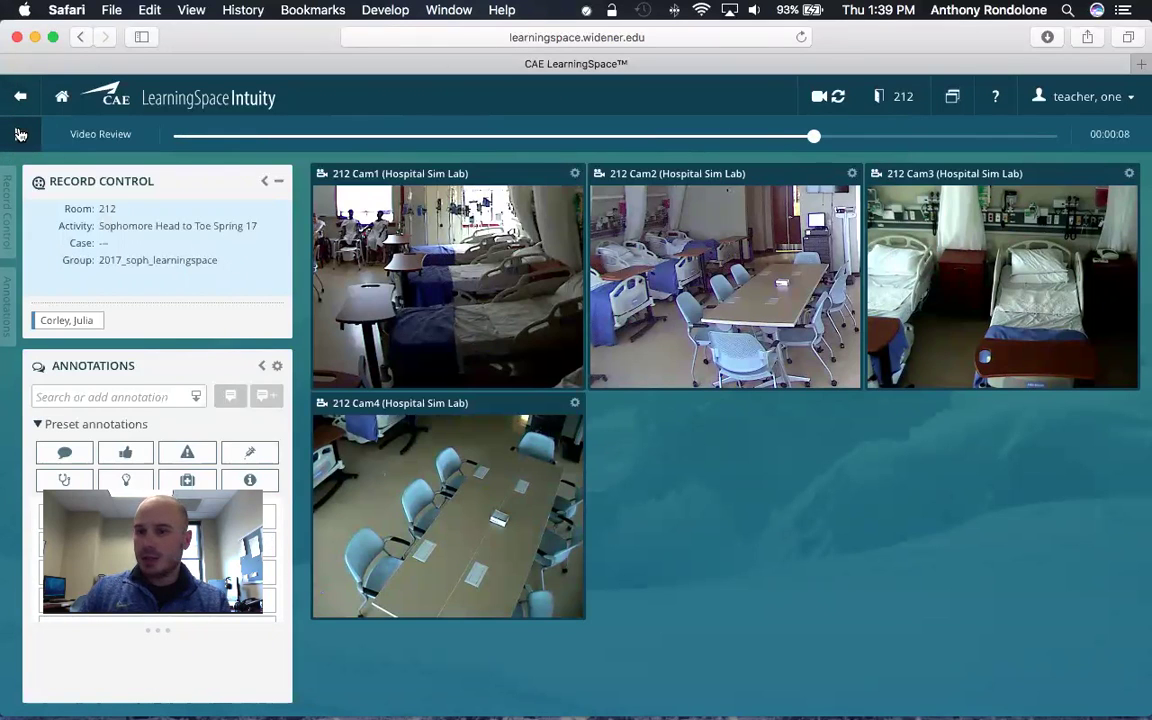
left_click(20, 135)
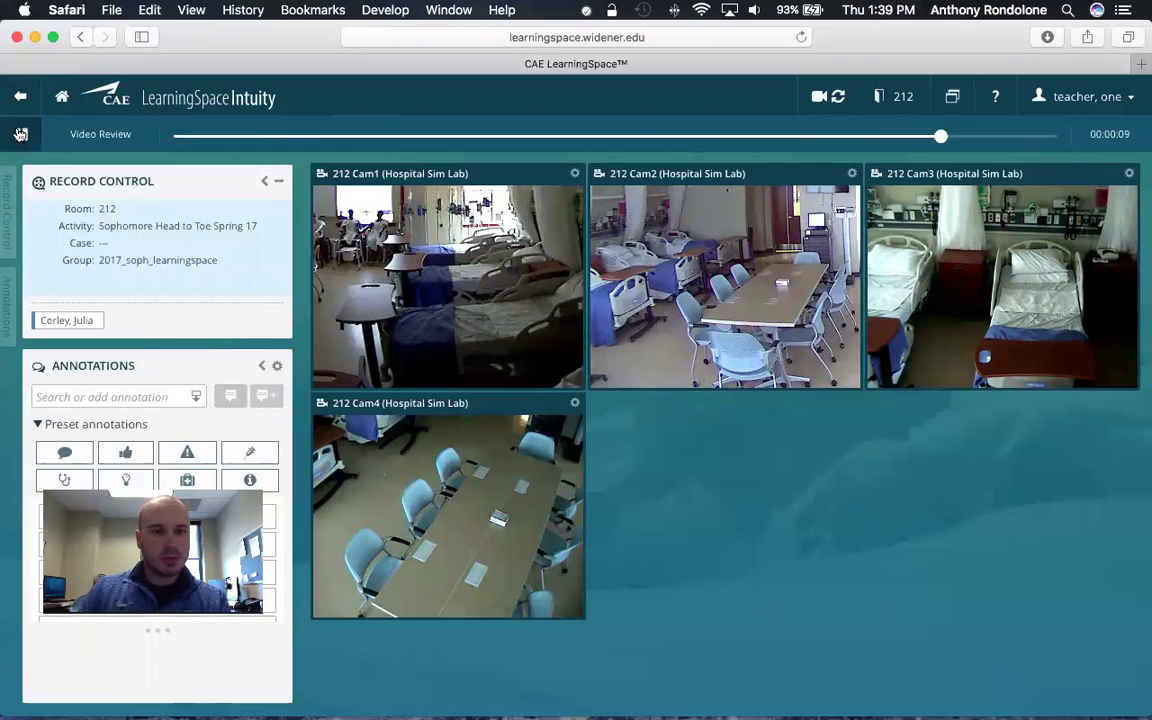
left_click(20, 134)
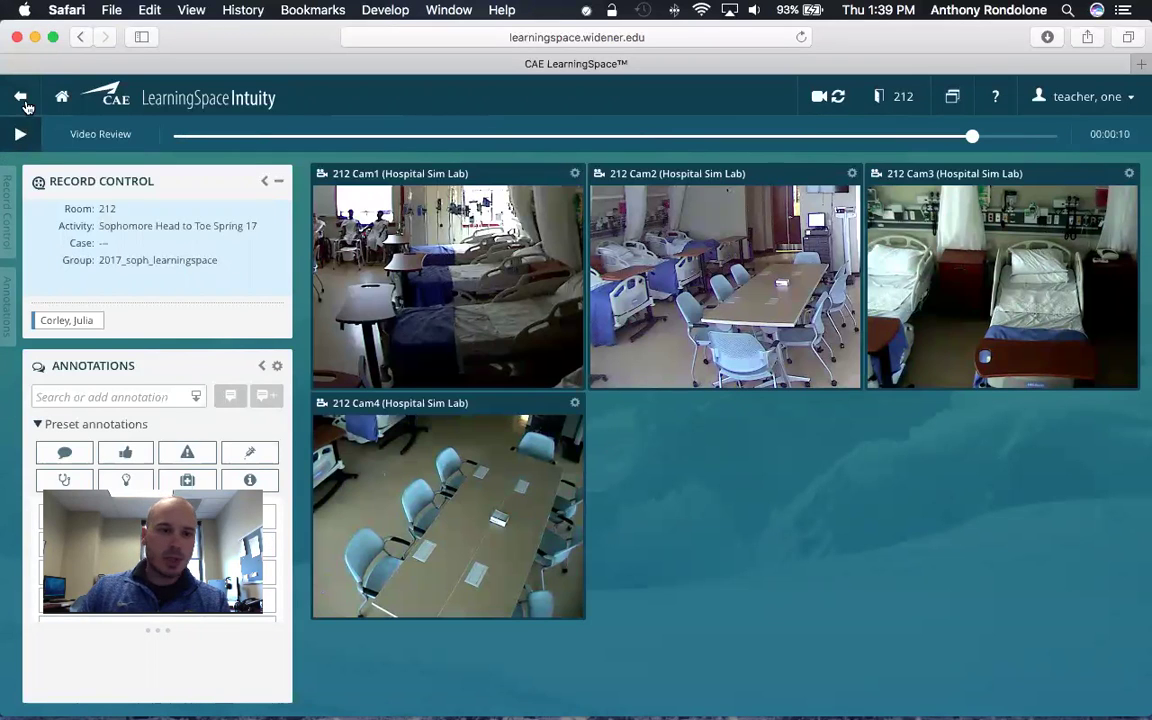
left_click(20, 96)
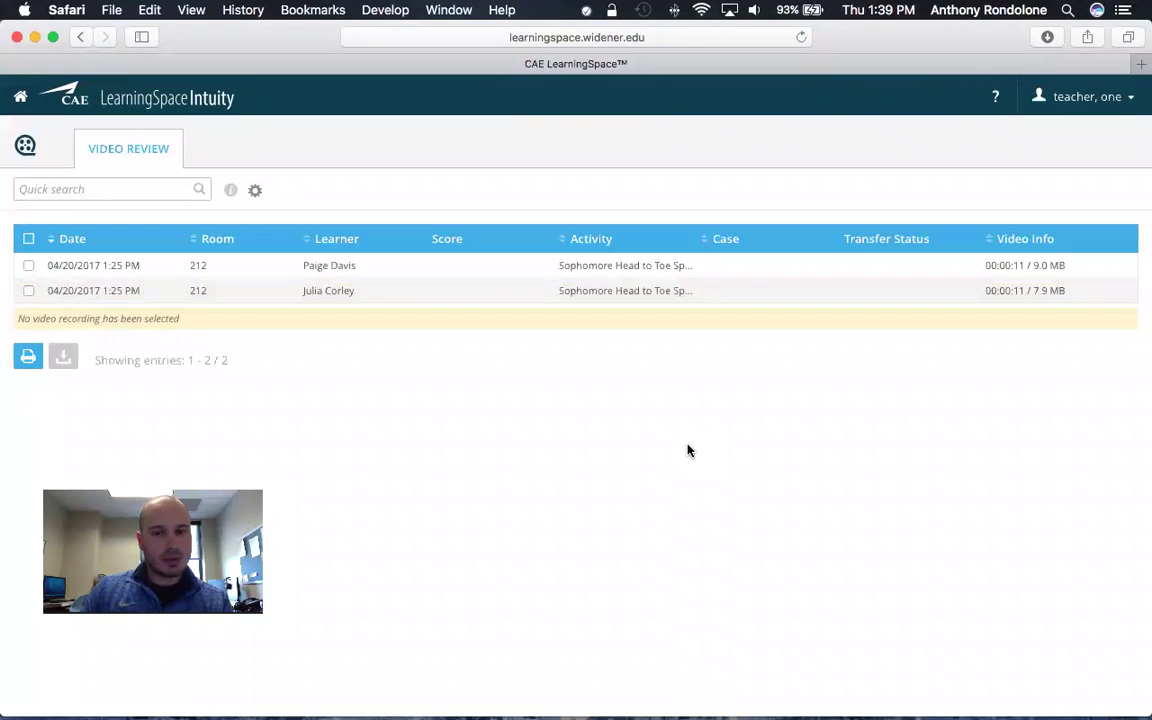
- Go to the home dashboard and choose Logout from the account menu
left_click(19, 97)
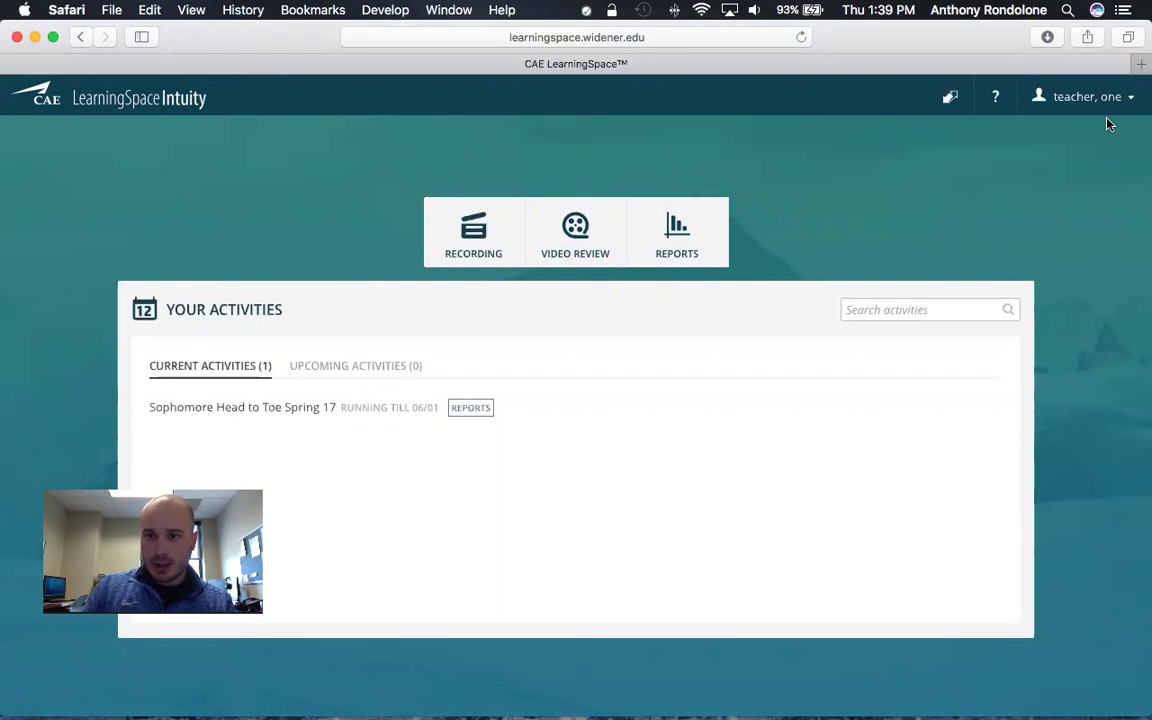
left_click(1132, 102)
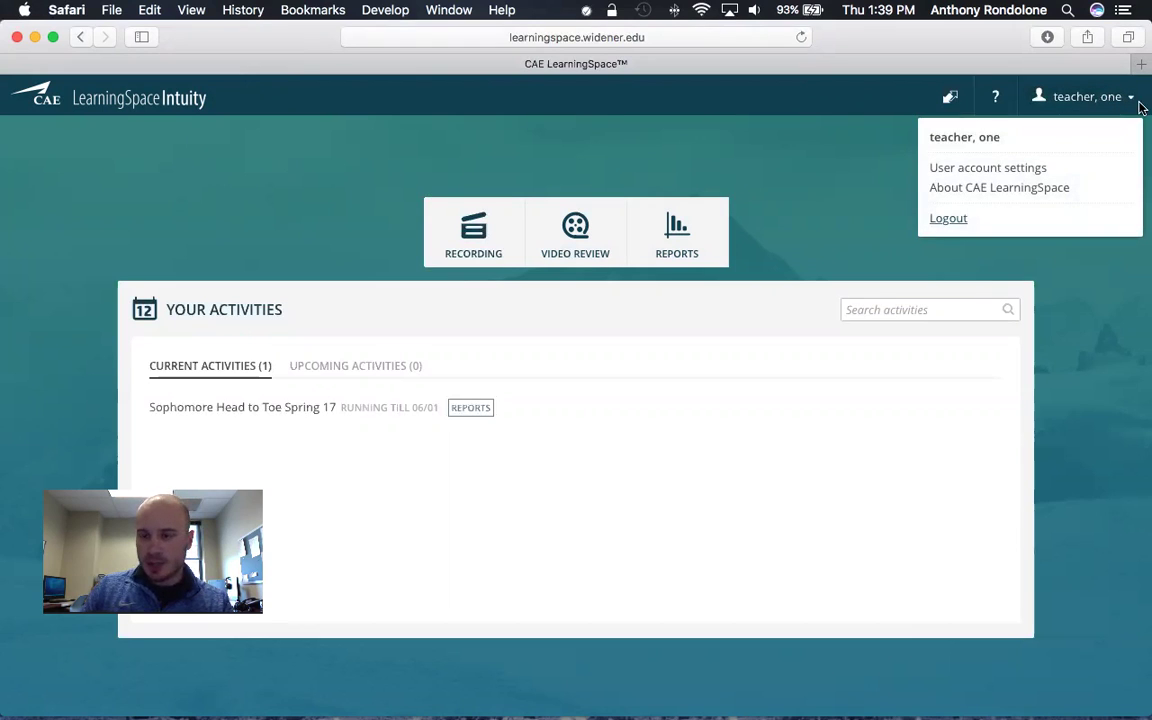
left_click(960, 222)
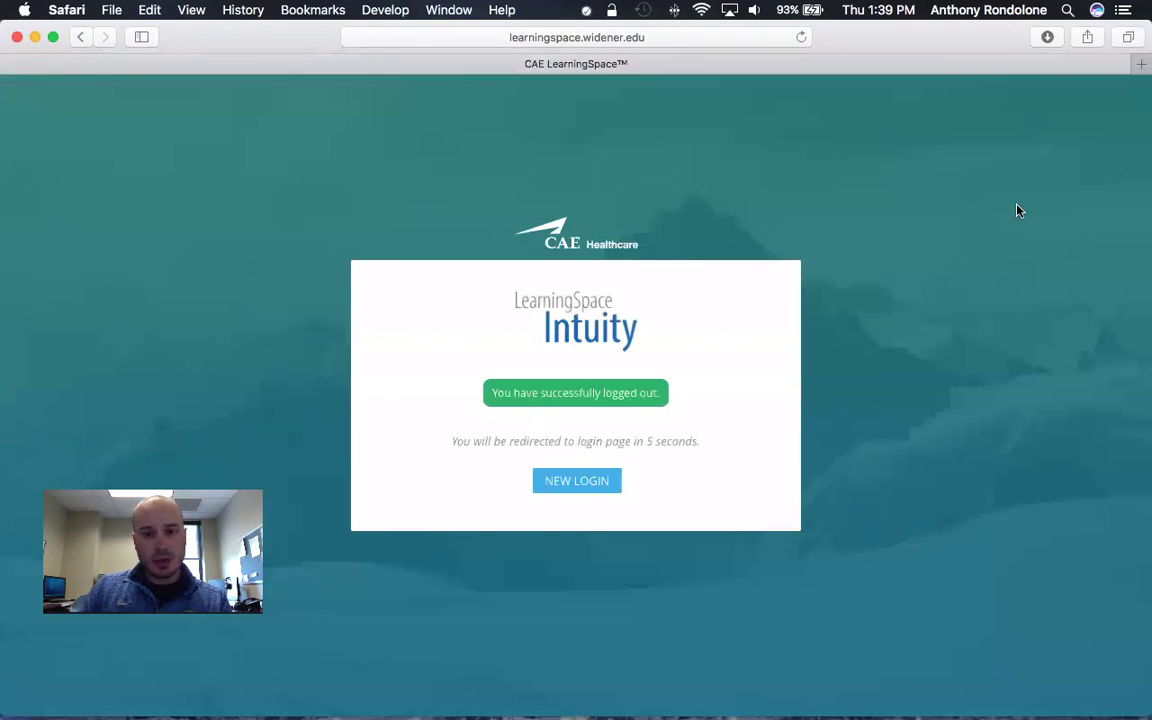